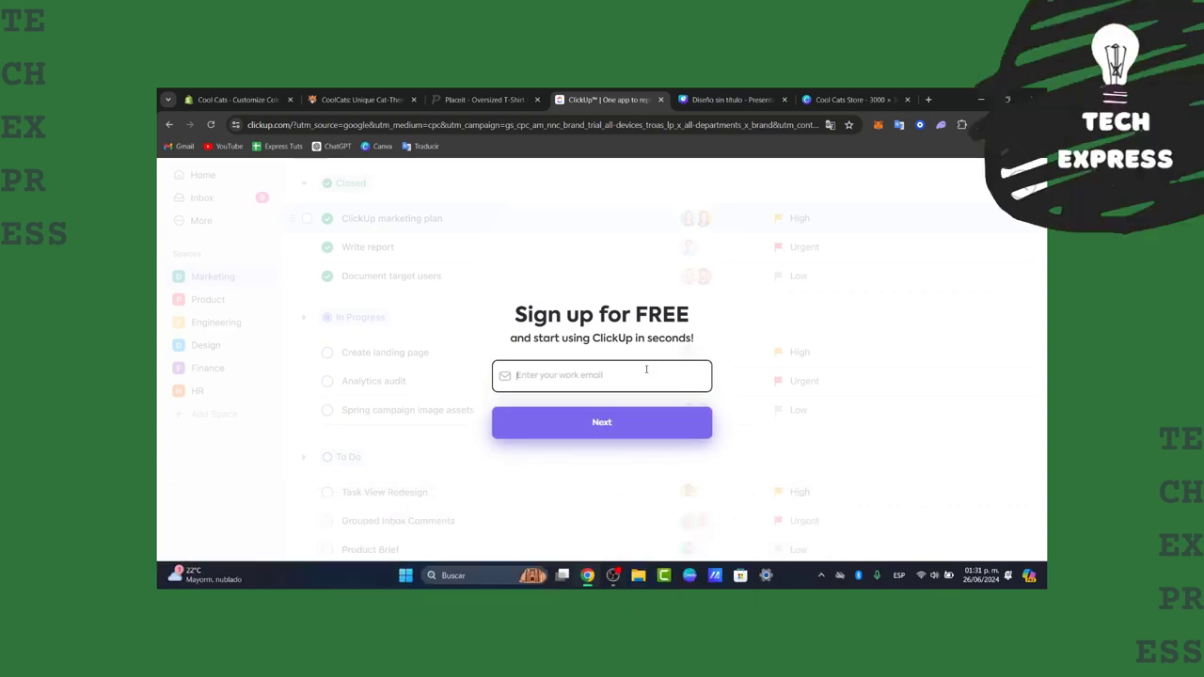
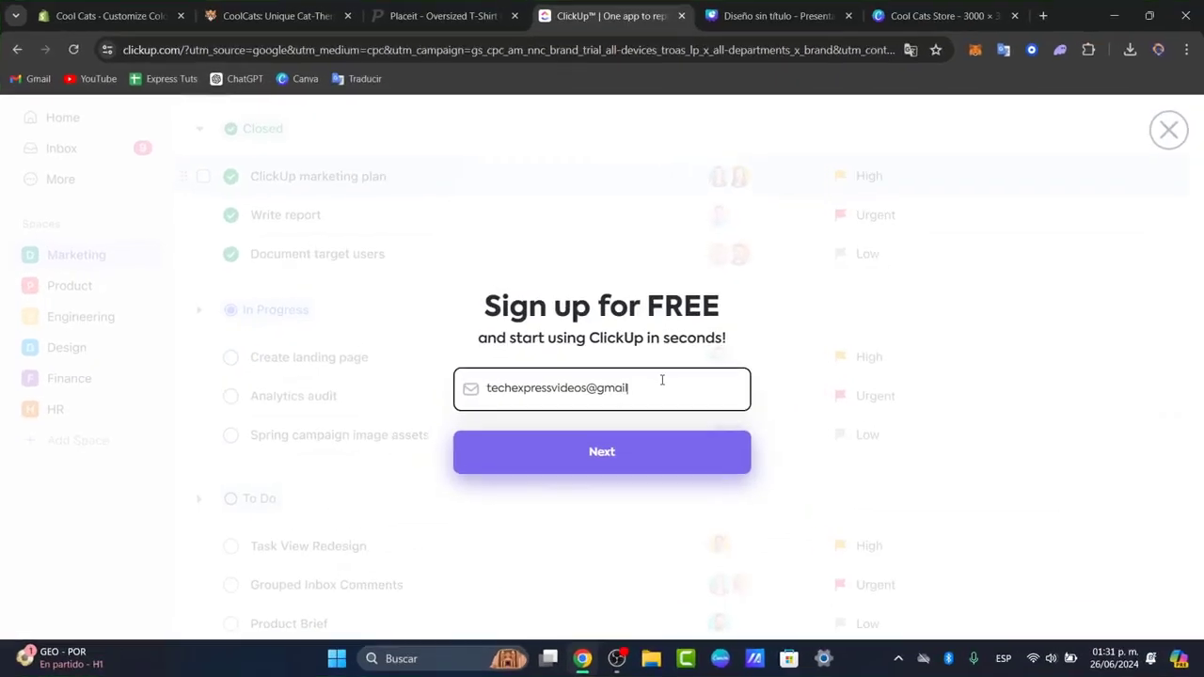
Step: Enter the work email address in the free ClickUp sign-up form and continue to registration
key(Return)
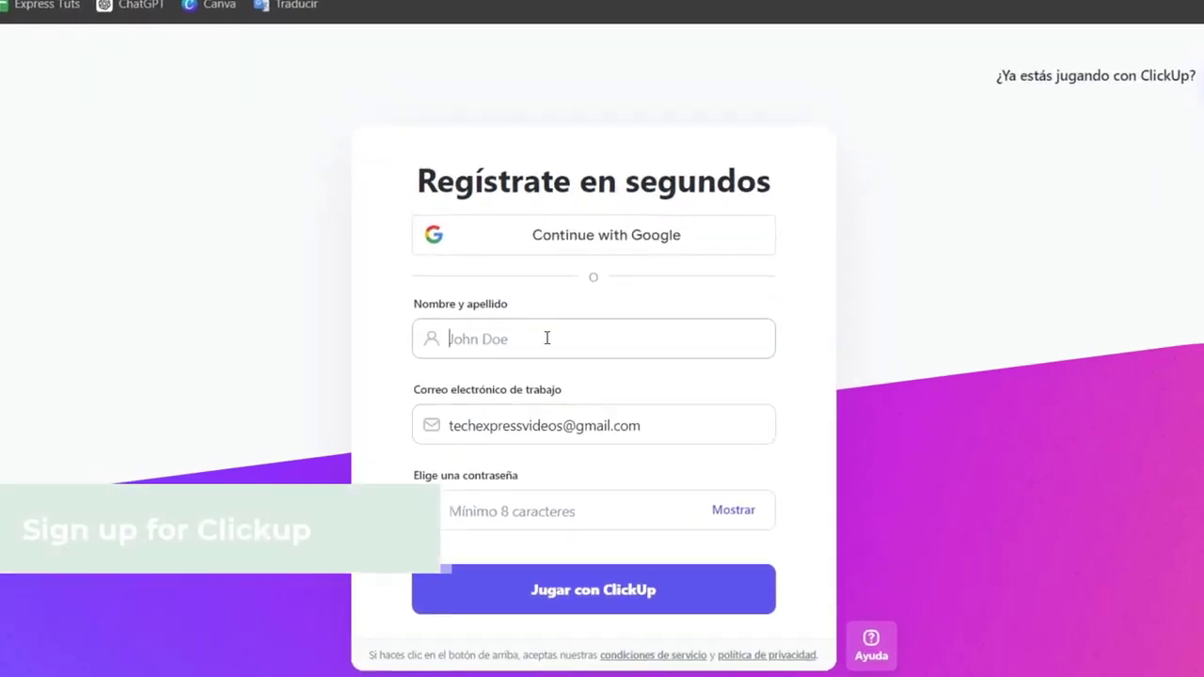
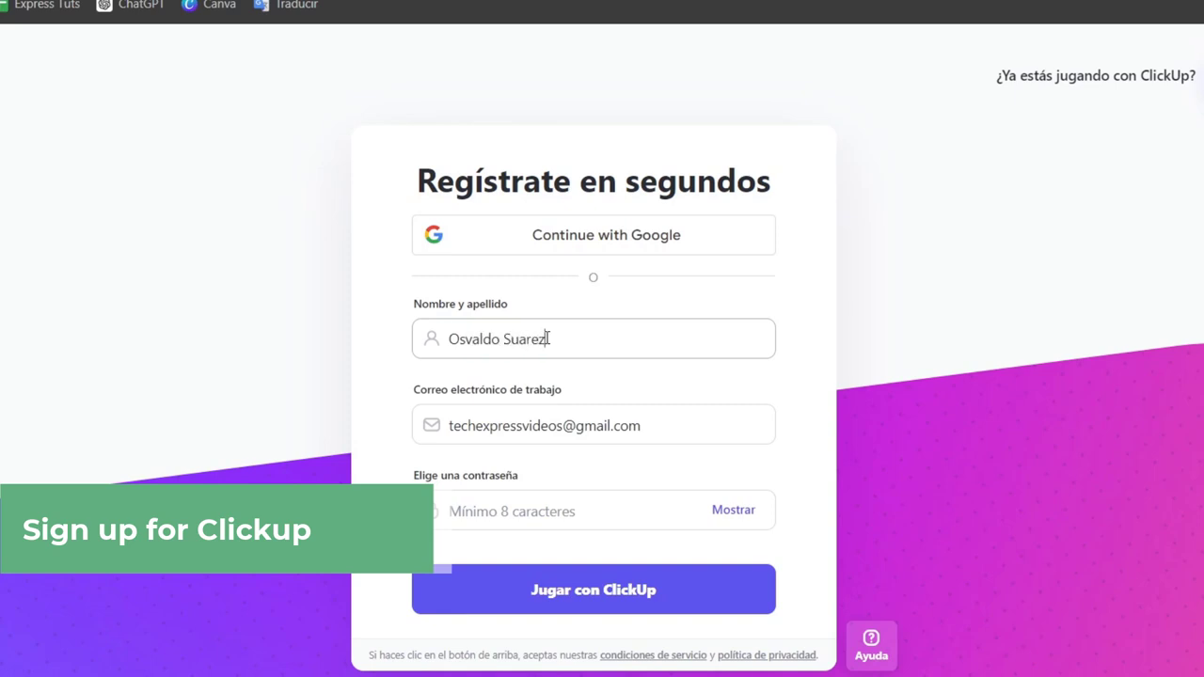
Step: Register the account with the full name and a chosen account password, and dismiss the browser's offer to save the password
click(591, 500)
text(••••)
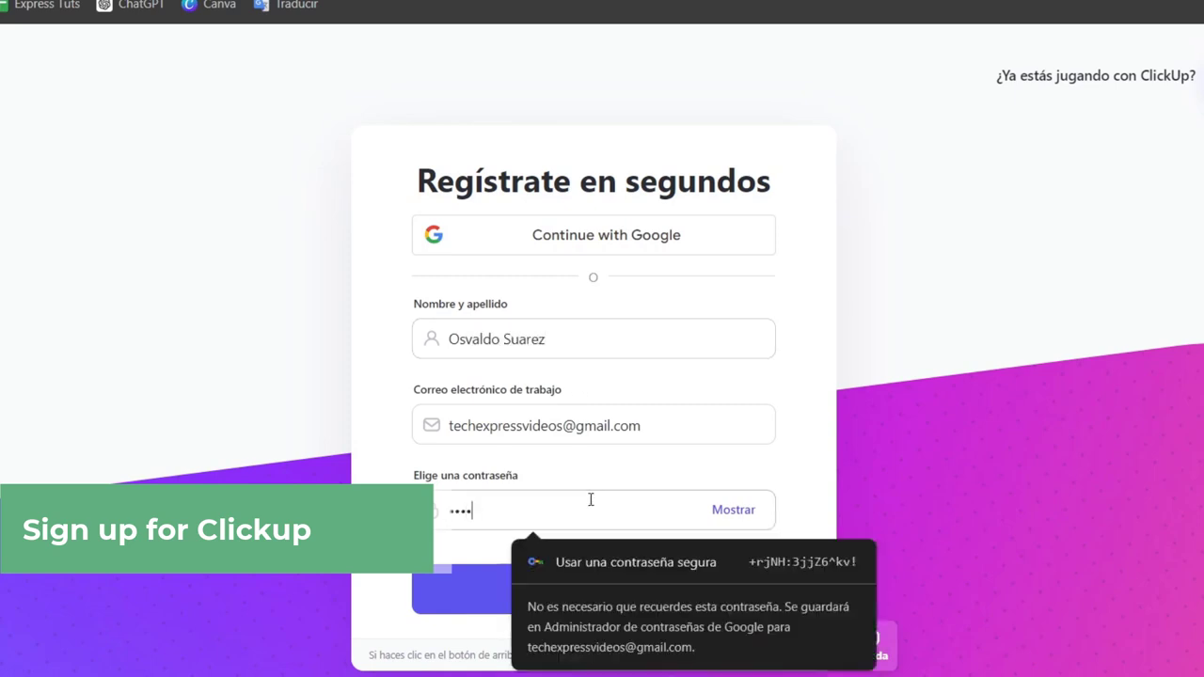
text(•••••••••)
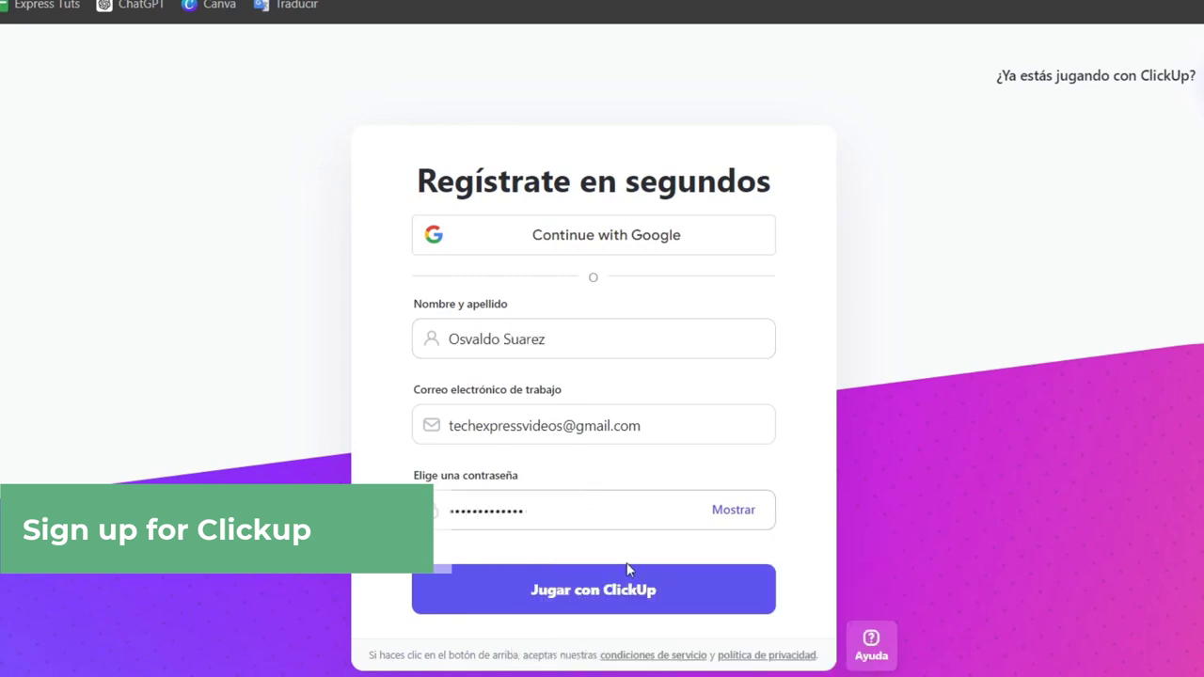
click(629, 572)
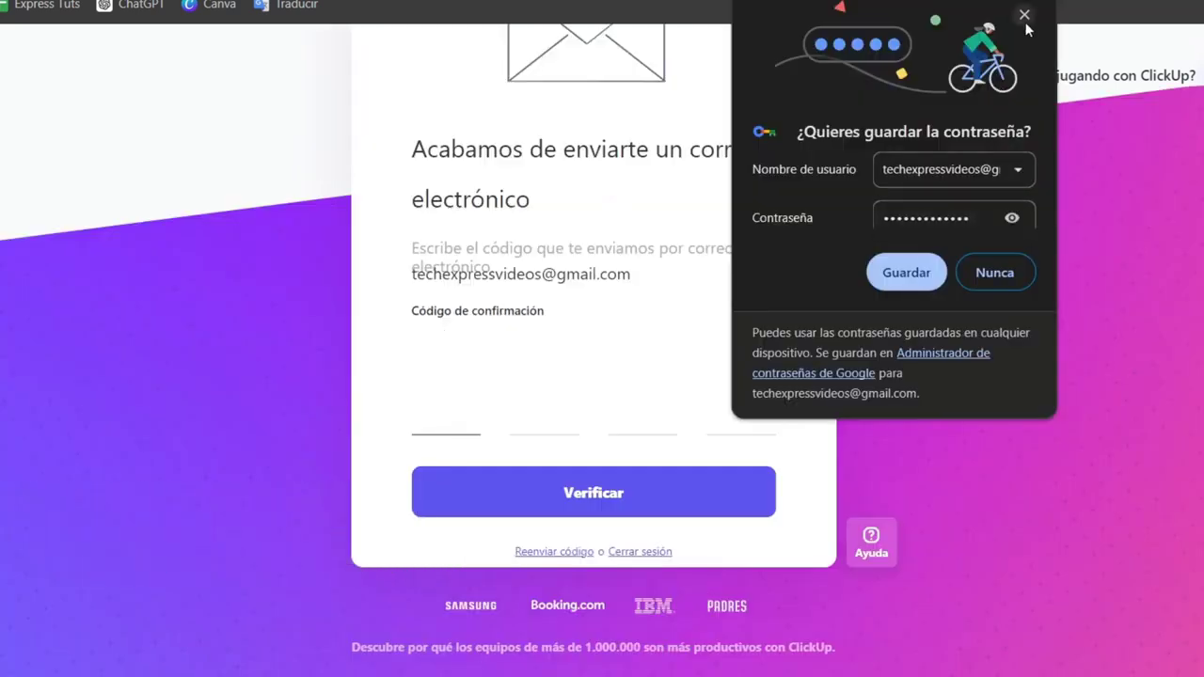
click(1024, 15)
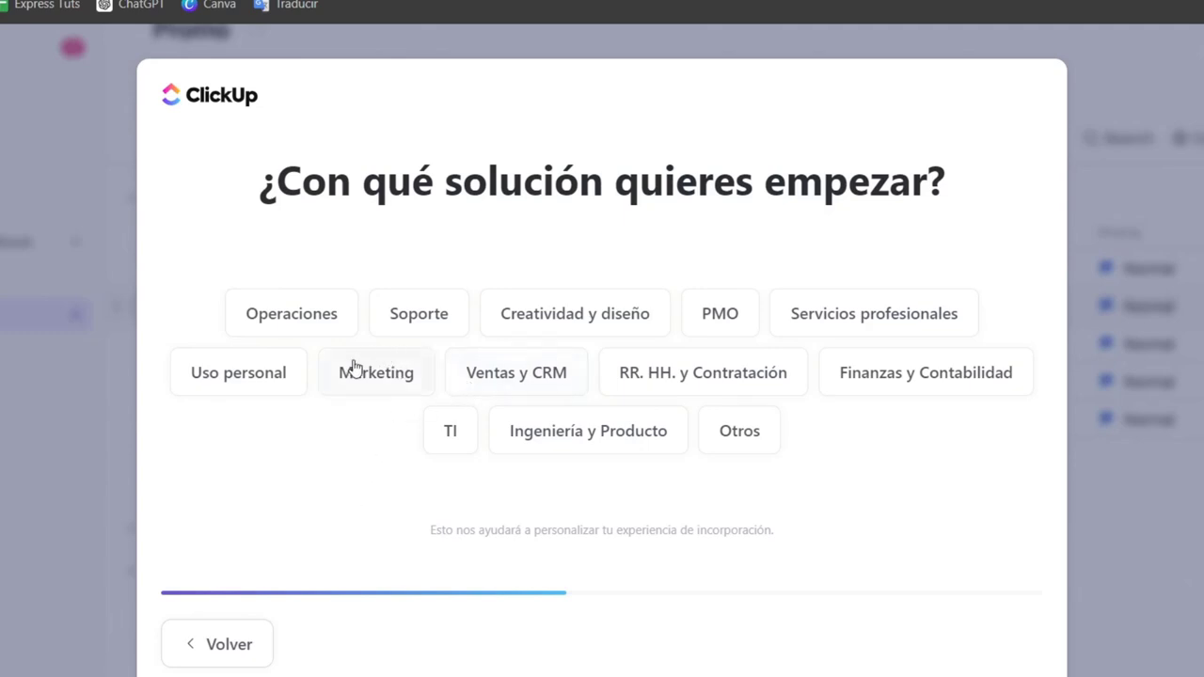
Step: Choose the solution to start with in the onboarding questionnaire
click(428, 394)
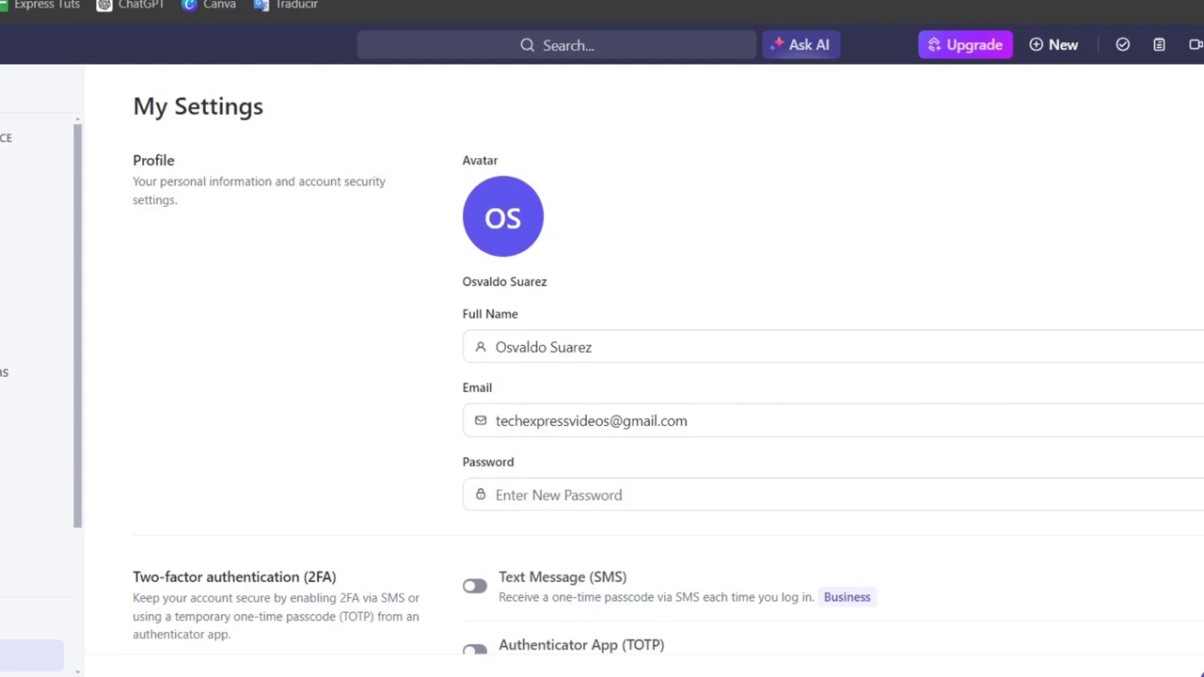
Step: Upload the PNG image "Pawsitively (1)" as the custom profile avatar and save it with the default crop
click(504, 226)
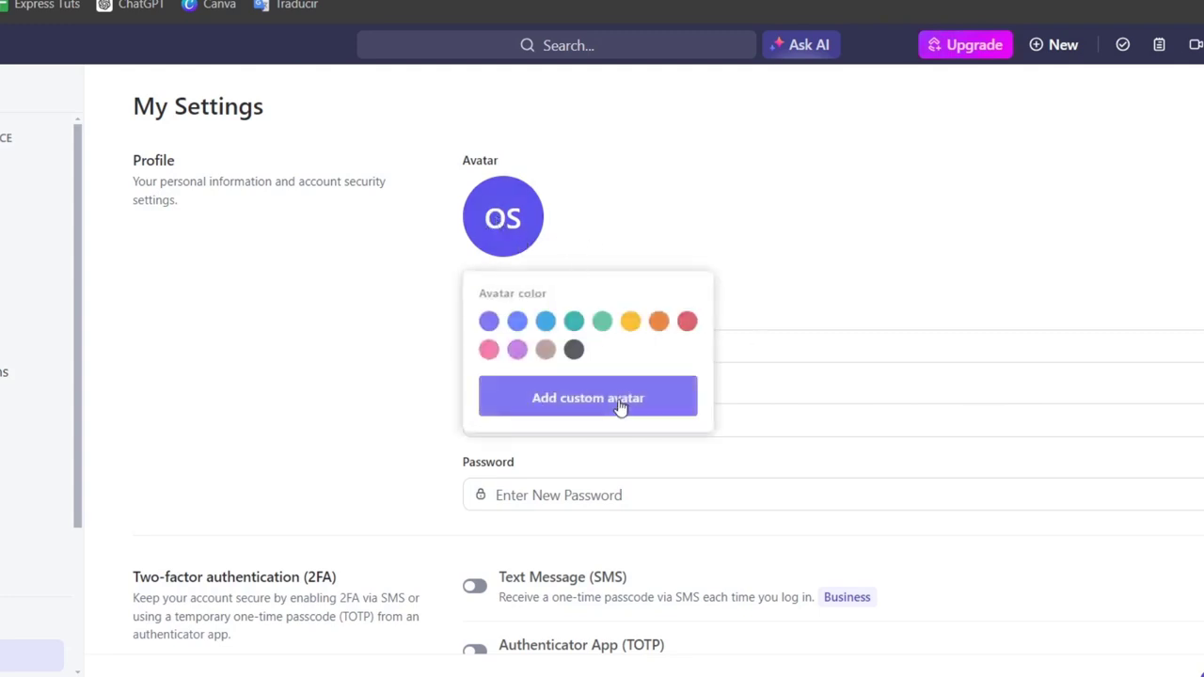
click(623, 407)
click(795, 179)
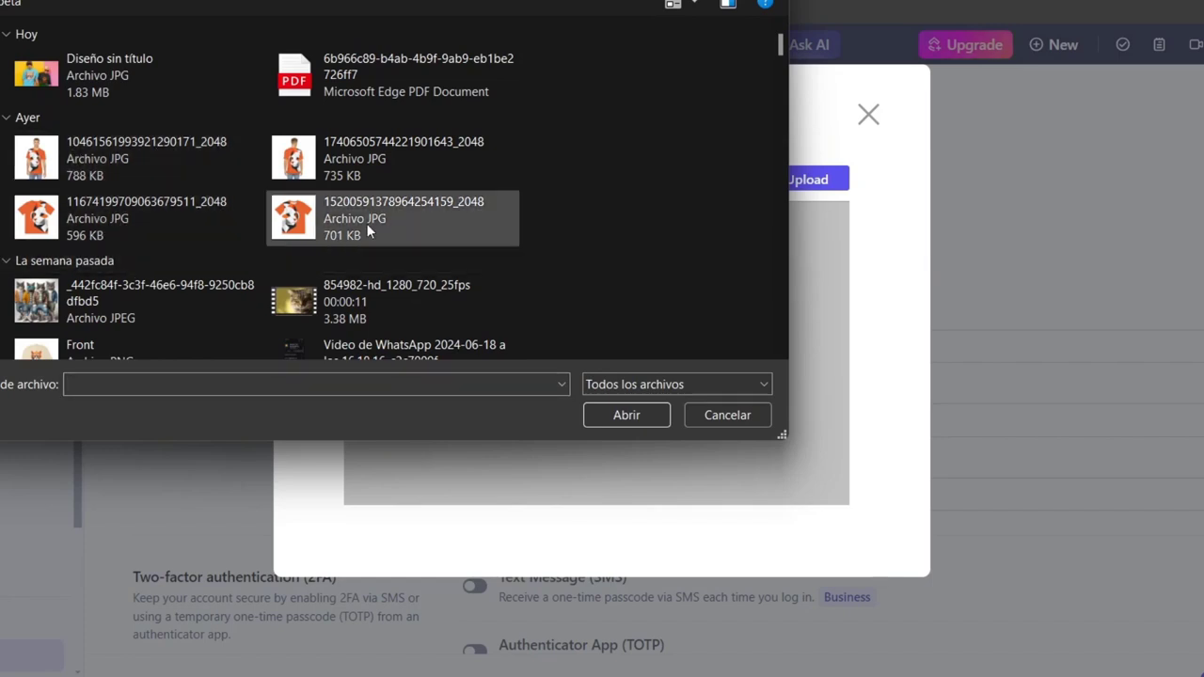
scroll(325, 205, down, 5)
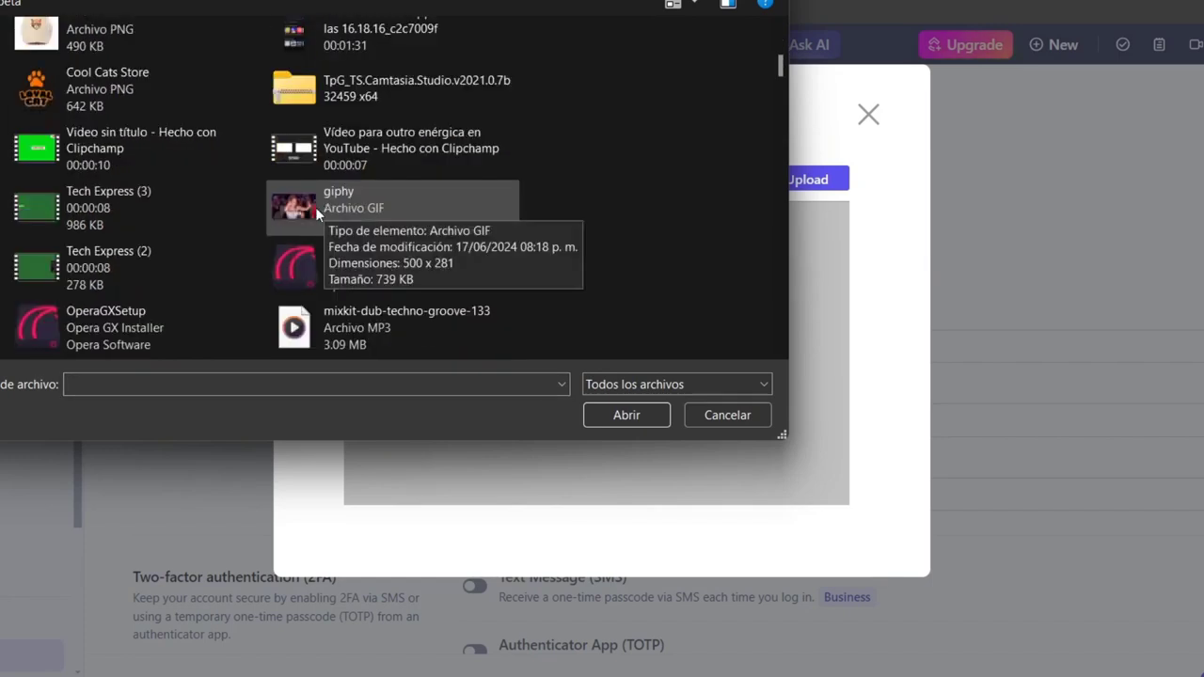
scroll(316, 211, down, 10)
scroll(269, 224, up, 5)
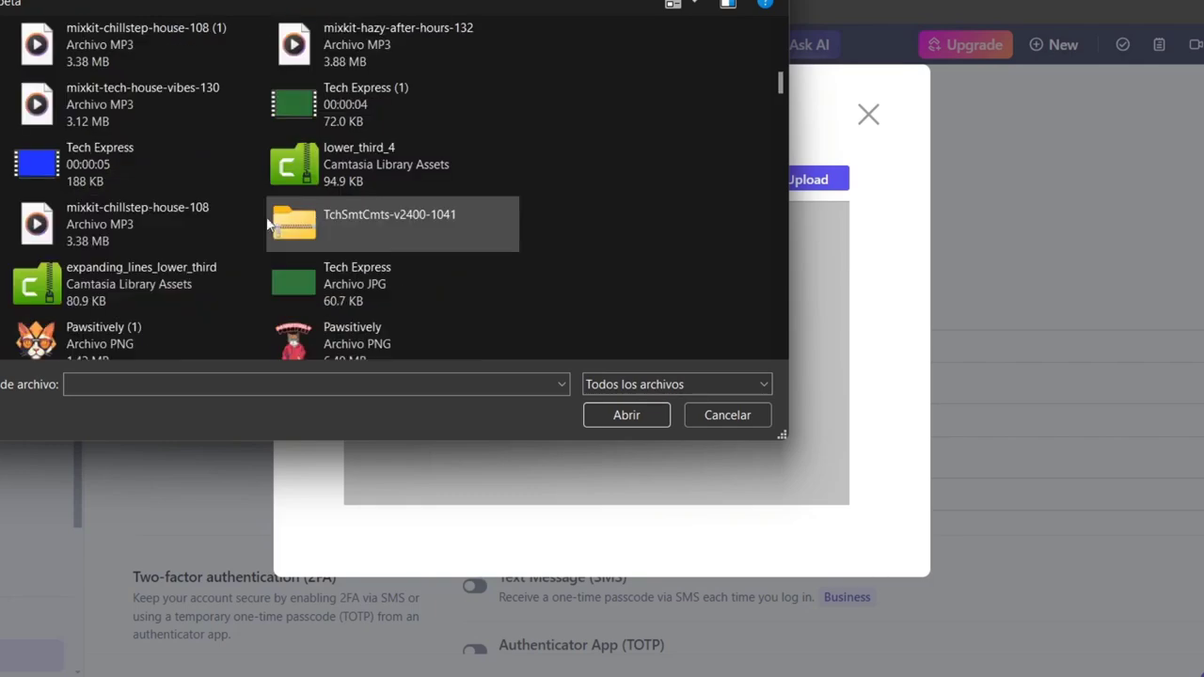
click(193, 332)
click(632, 415)
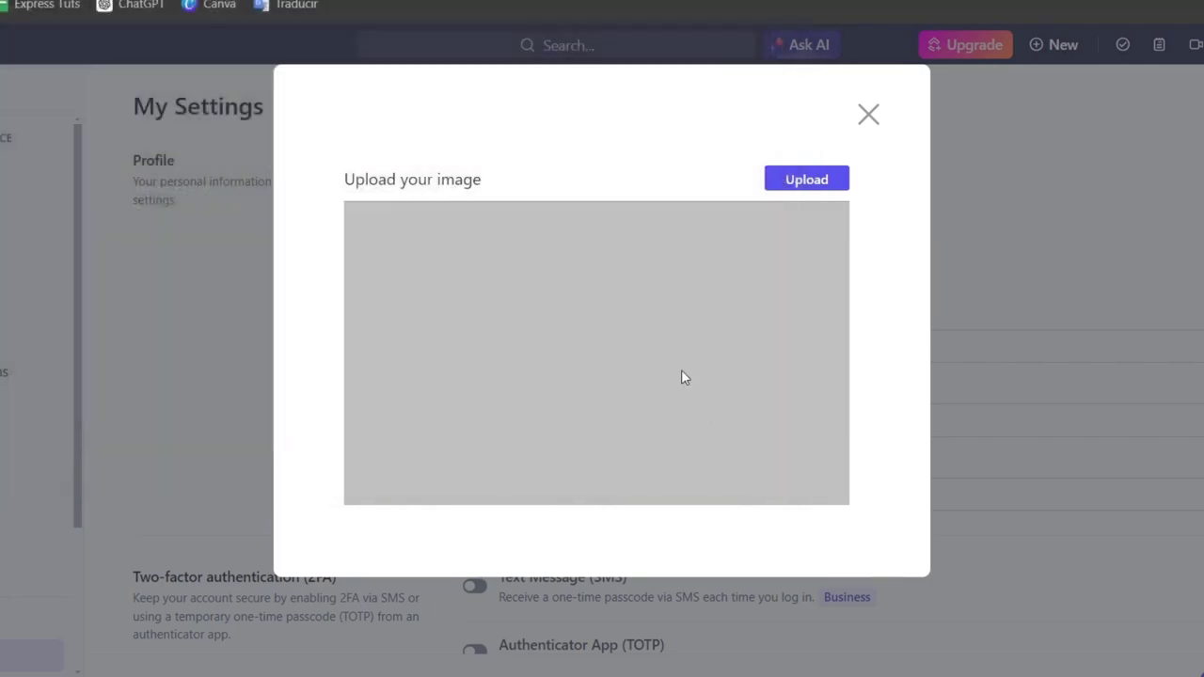
scroll(809, 432, down, 4)
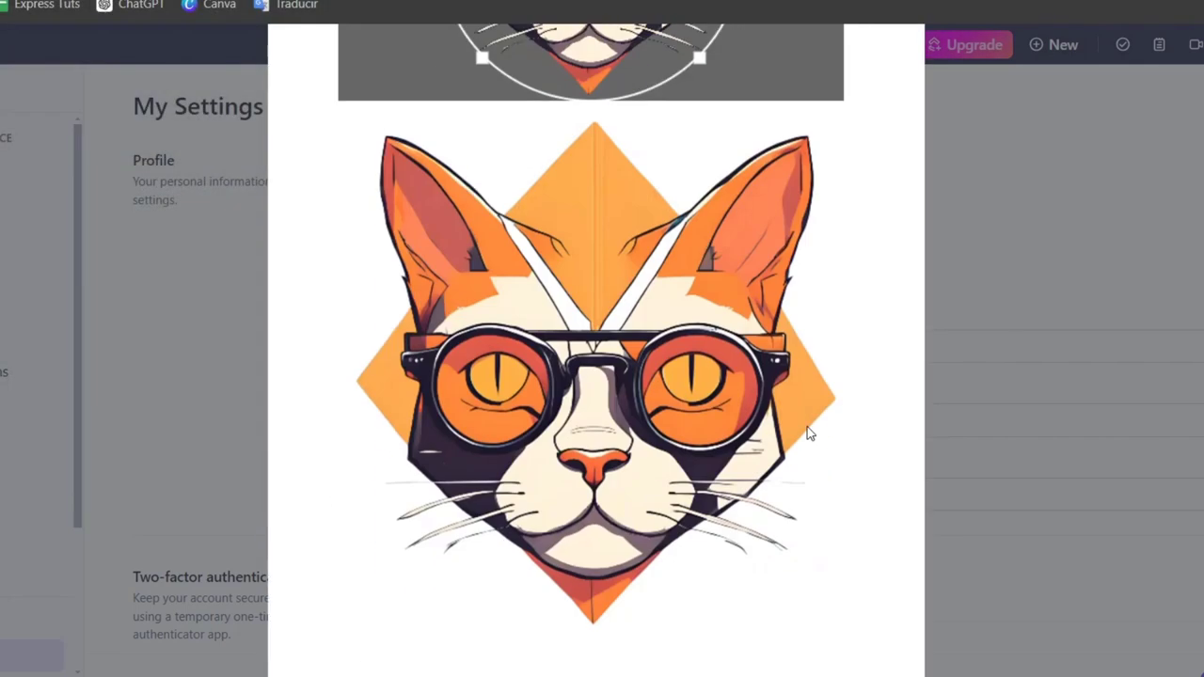
scroll(685, 275, up, 5)
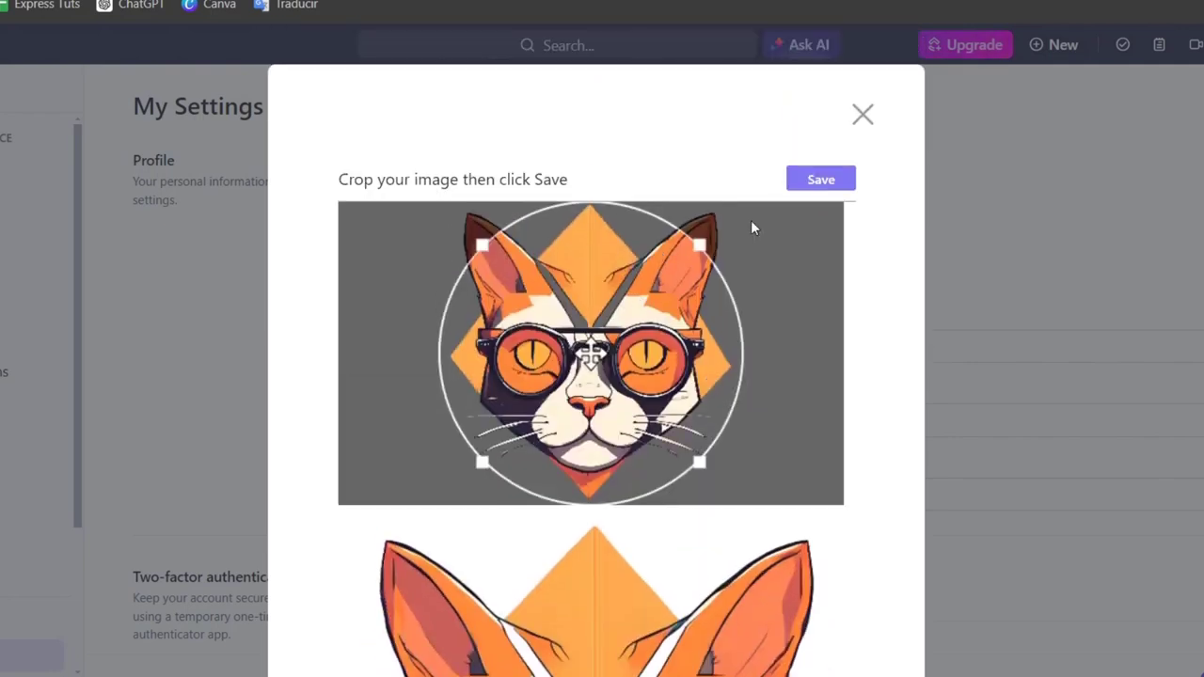
click(821, 178)
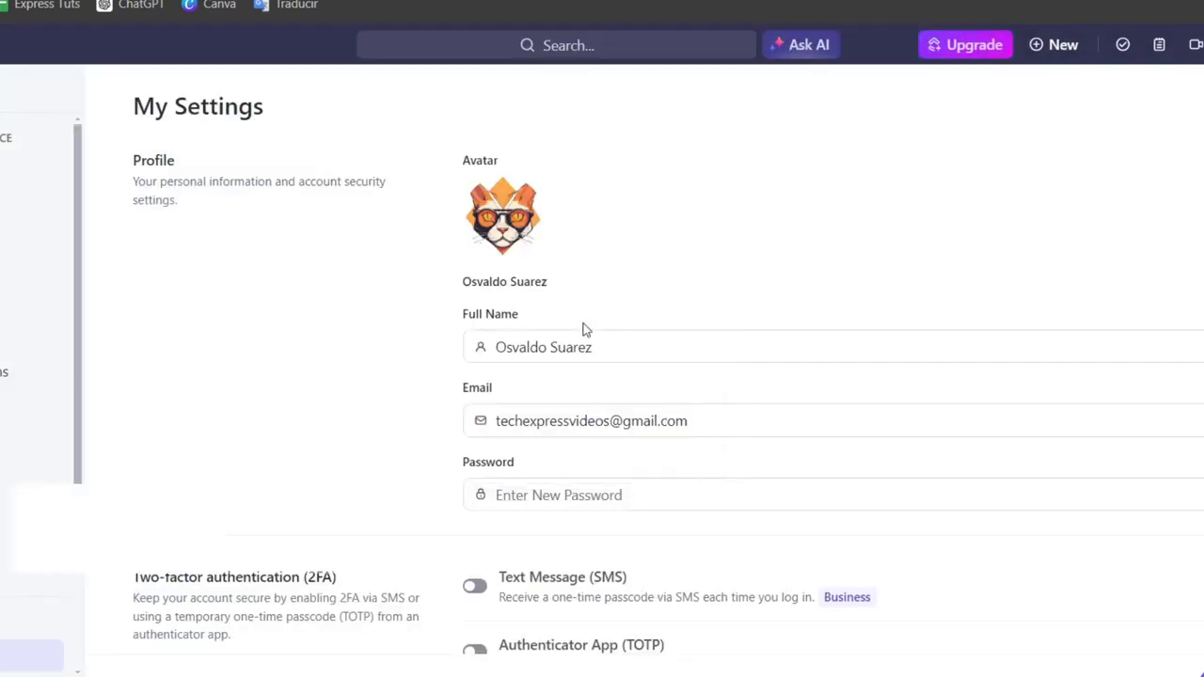
Step: Set the app's theme color to orange in the profile settings
scroll(680, 457, down, 2)
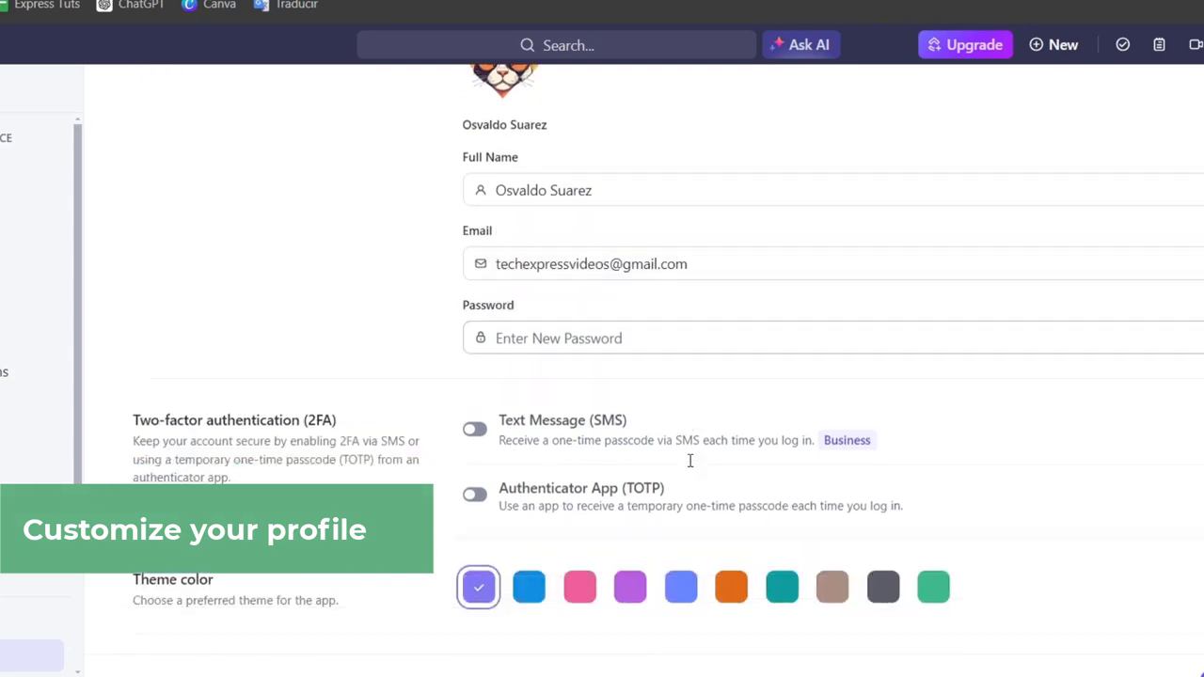
scroll(690, 461, down, 2)
click(732, 443)
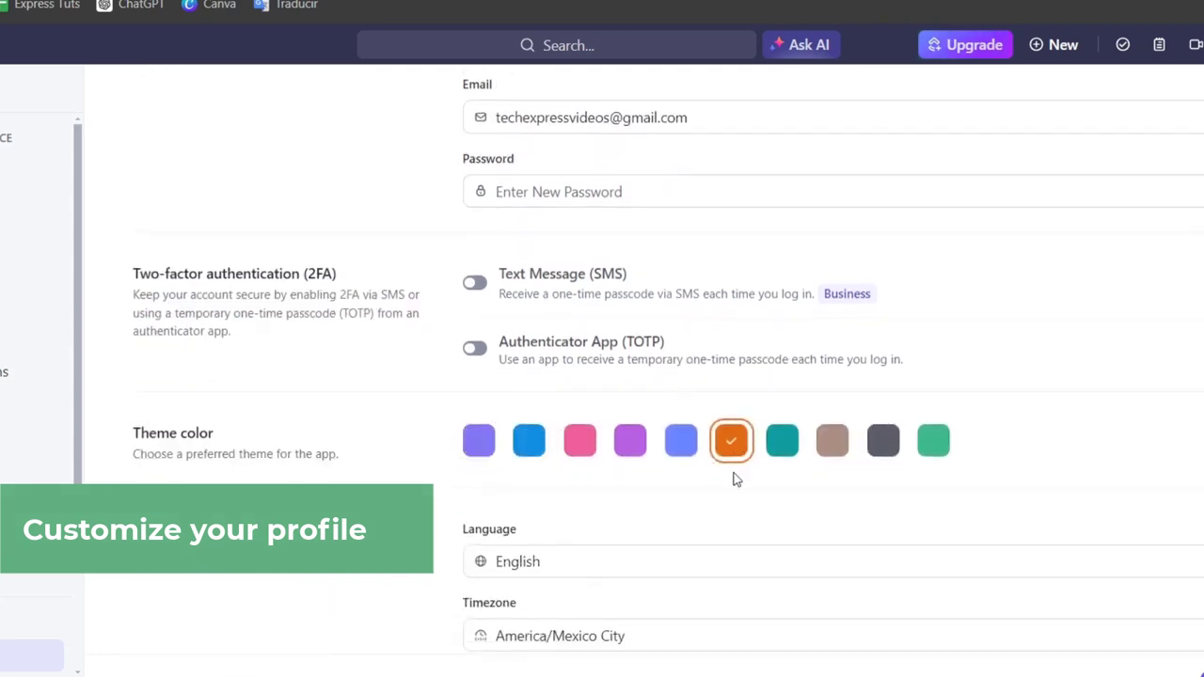
scroll(743, 484, down, 3)
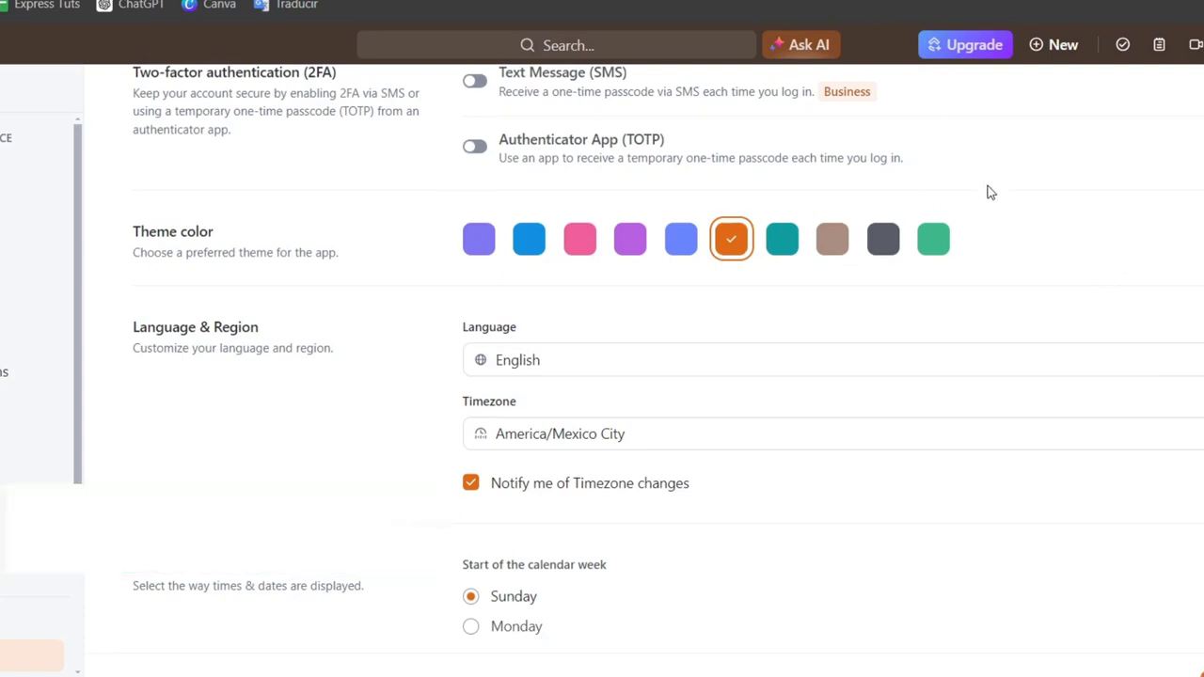
Step: Leave the personal settings for the Team Space overview and dismiss the Getting started checklist
scroll(988, 191, up, 7)
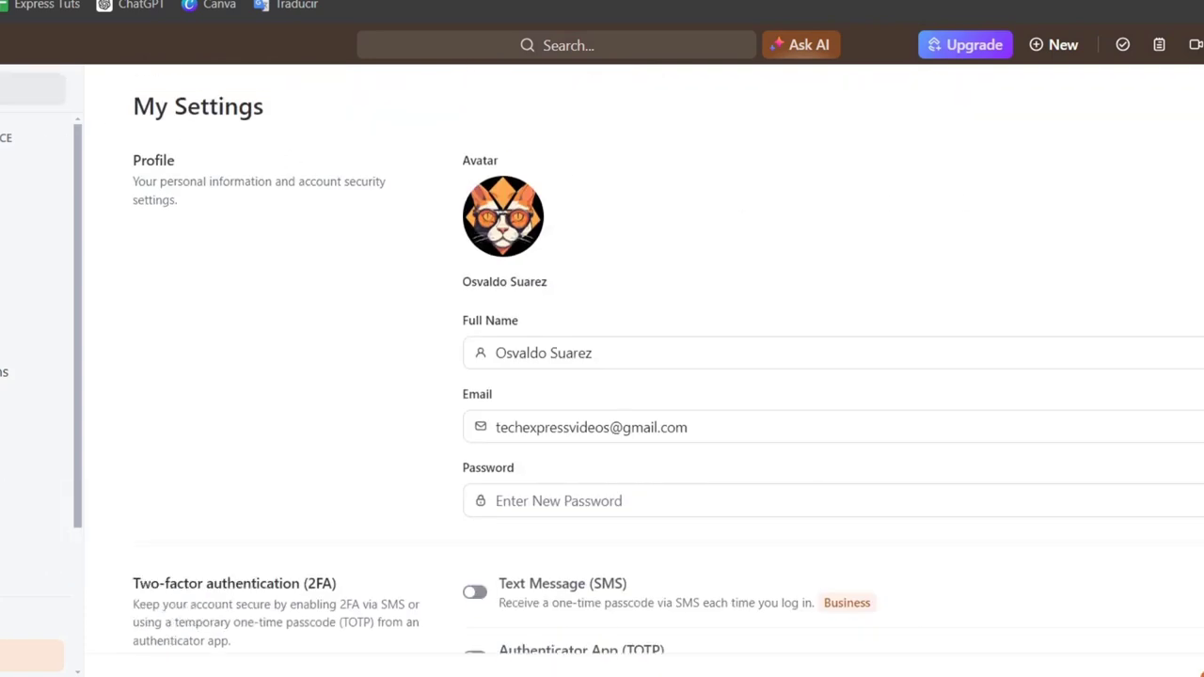
click(11, 89)
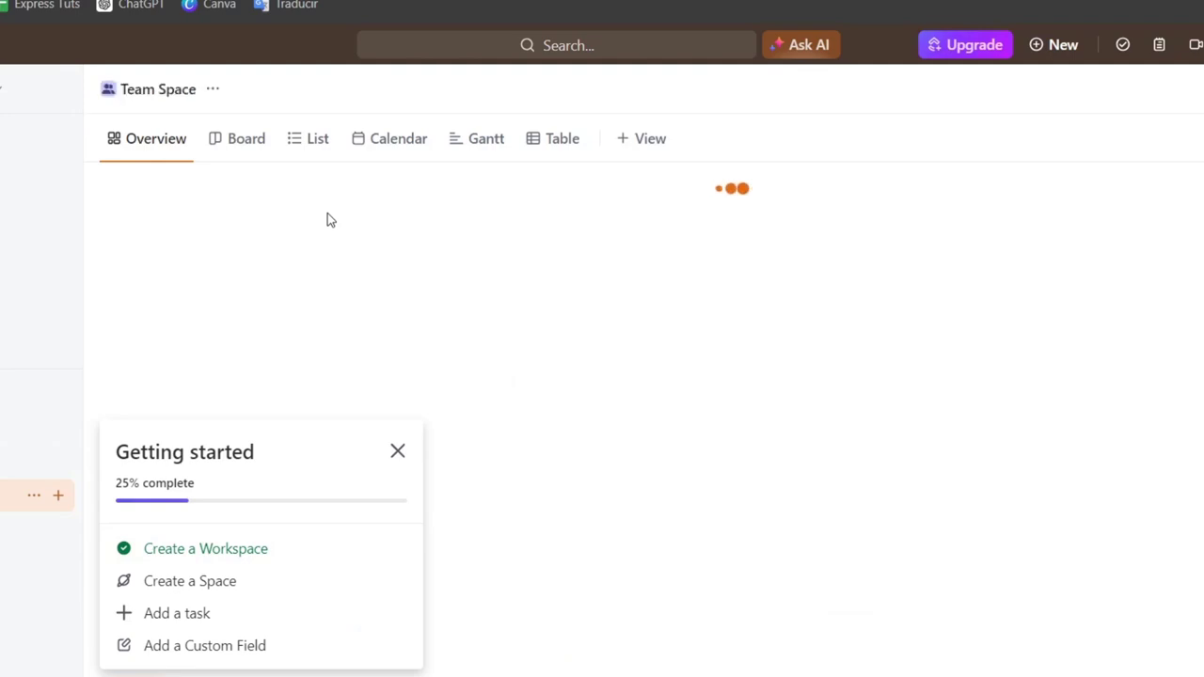
click(397, 451)
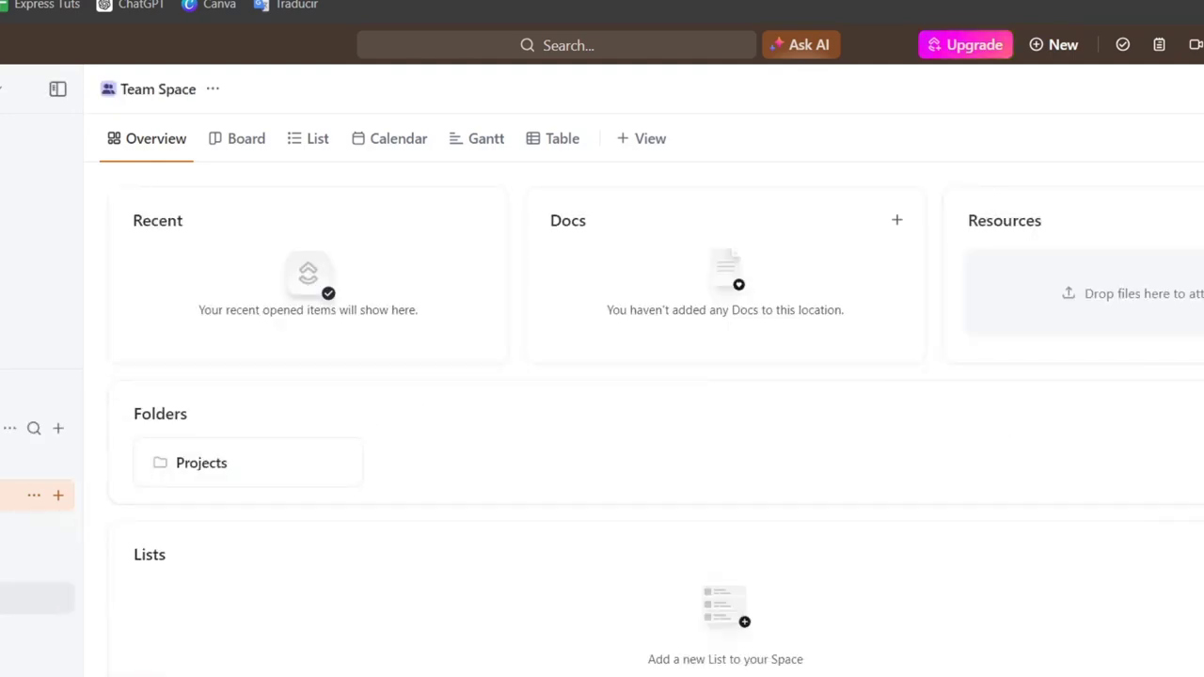
Step: Start creating a new Space, make it private and name it "Cool Cats"
click(9, 598)
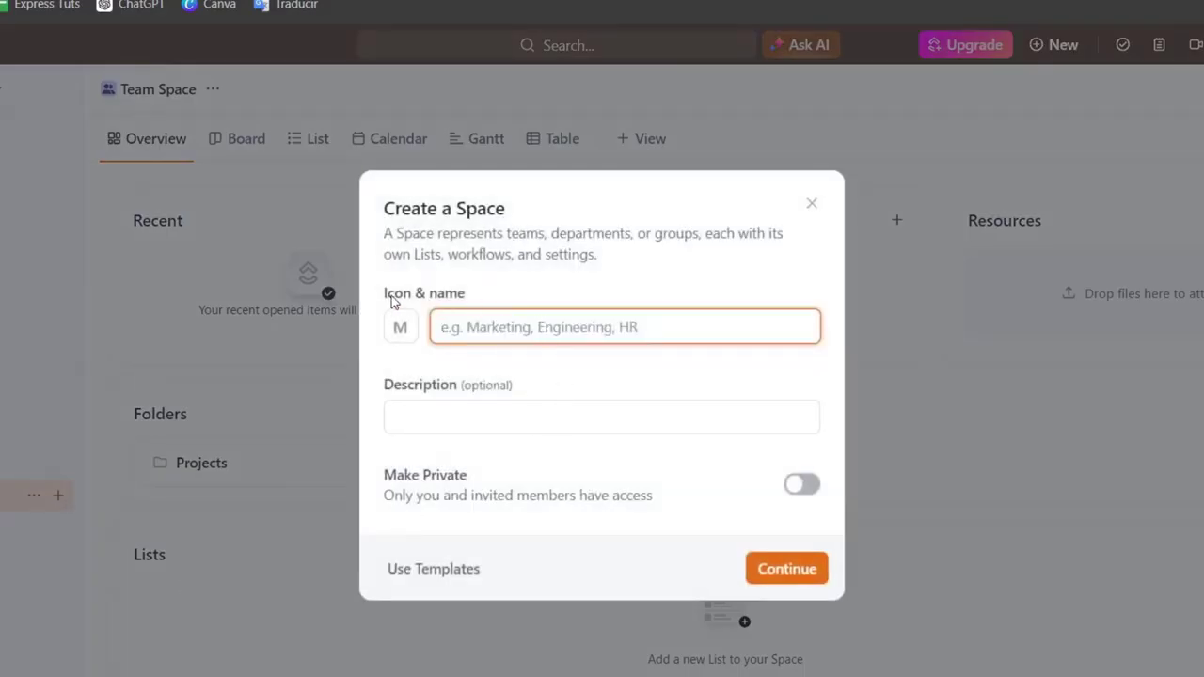
click(485, 413)
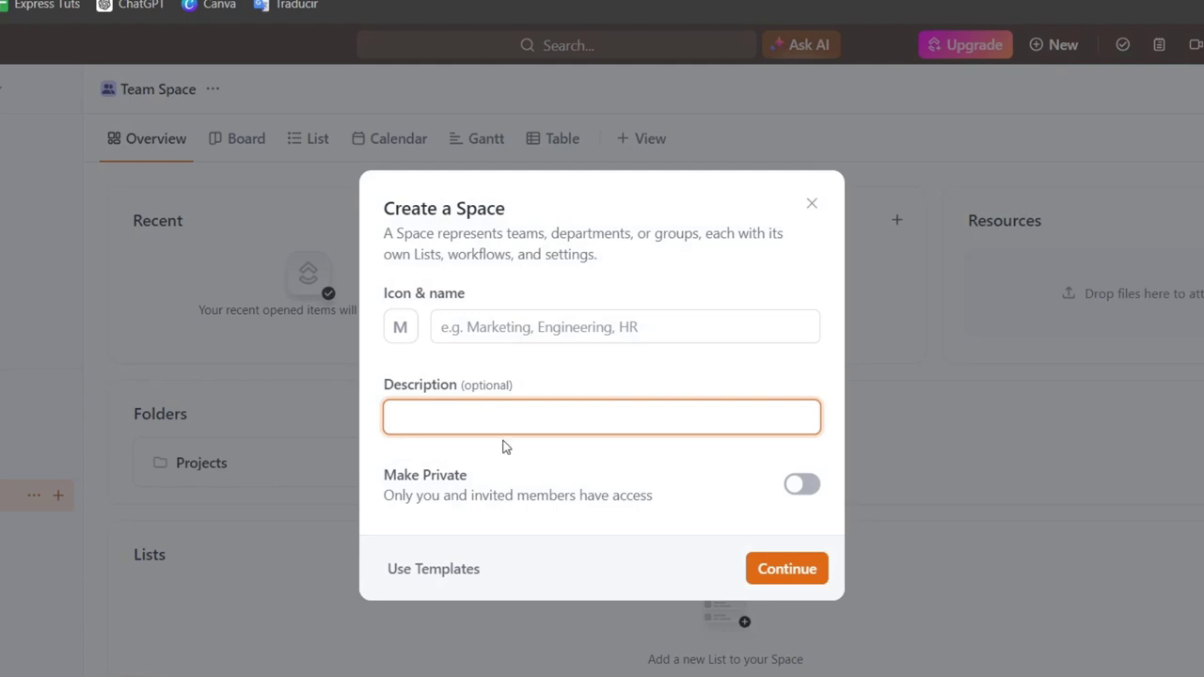
click(802, 486)
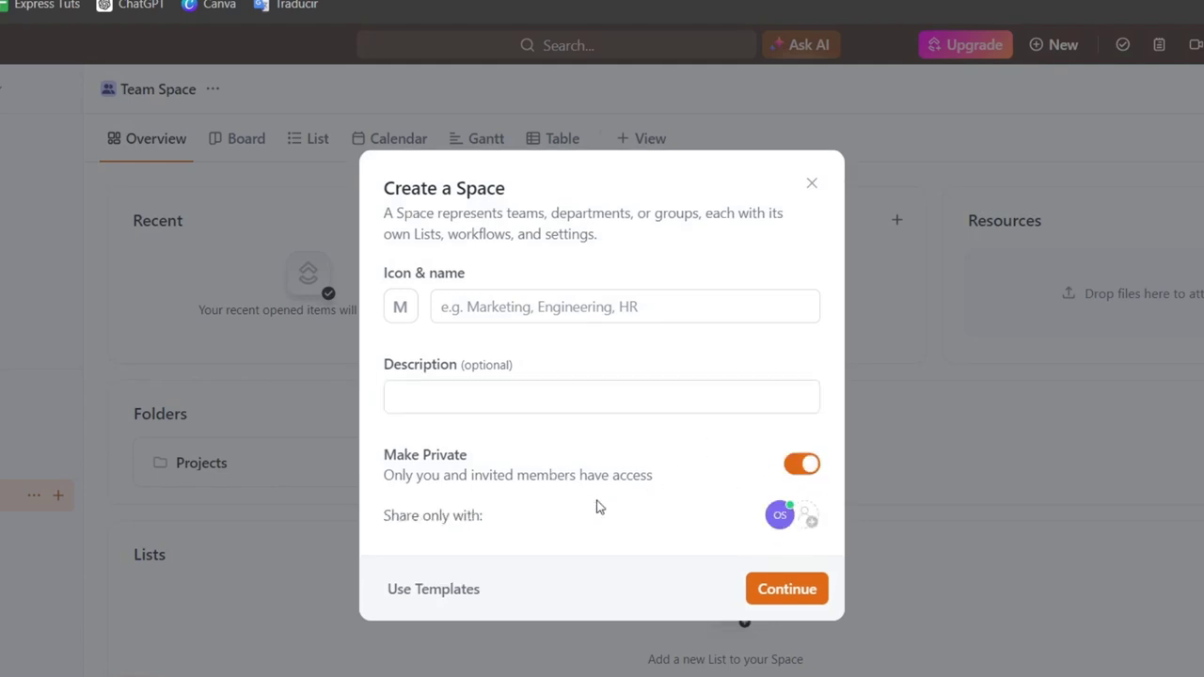
click(513, 311)
text(Cool Cats)
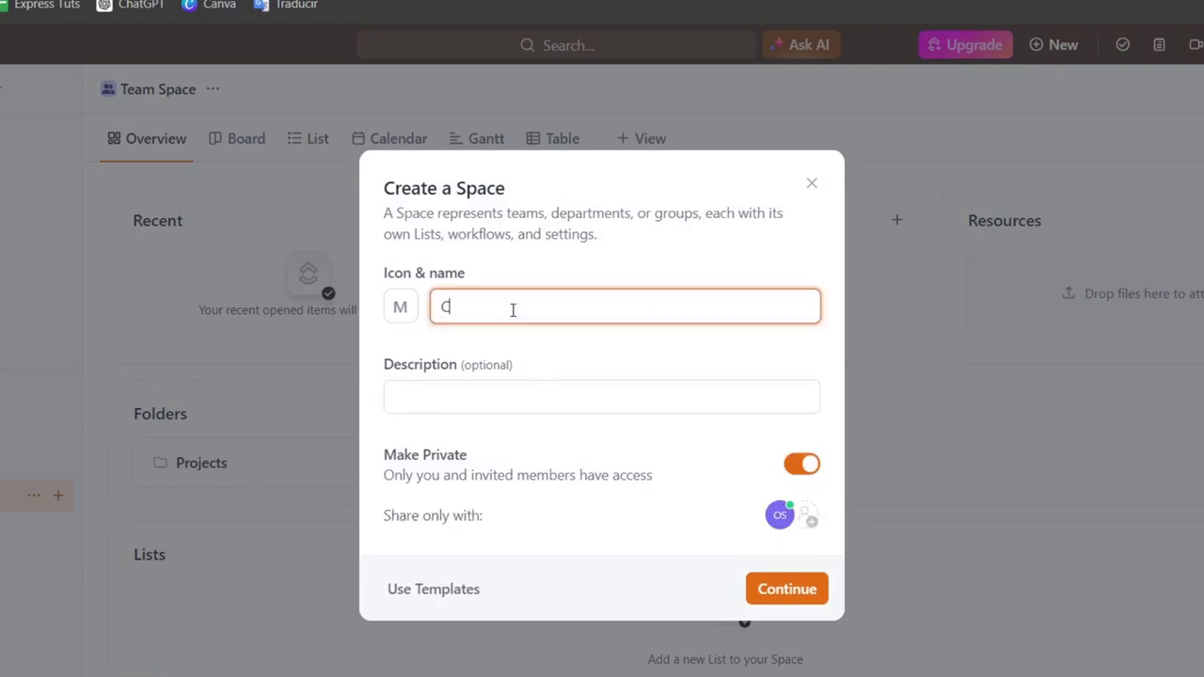
Step: Upload the PNG image "Pawsitively (1)" as the new Space's icon and save it with the default crop
click(410, 311)
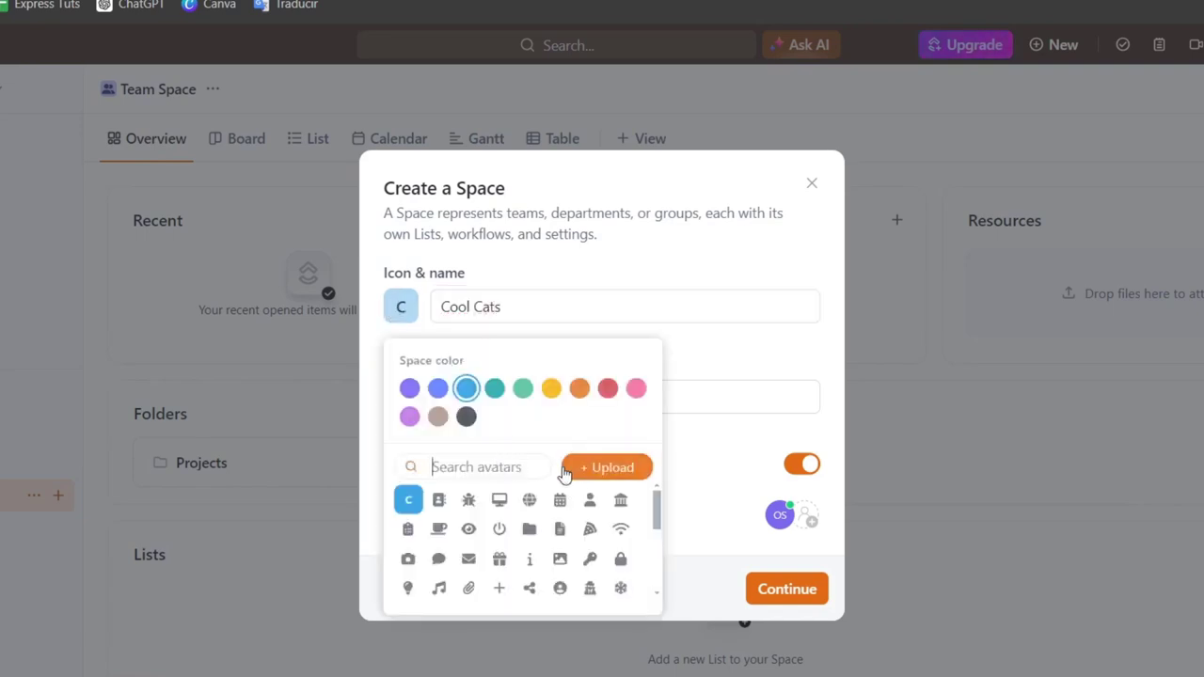
click(565, 470)
click(770, 181)
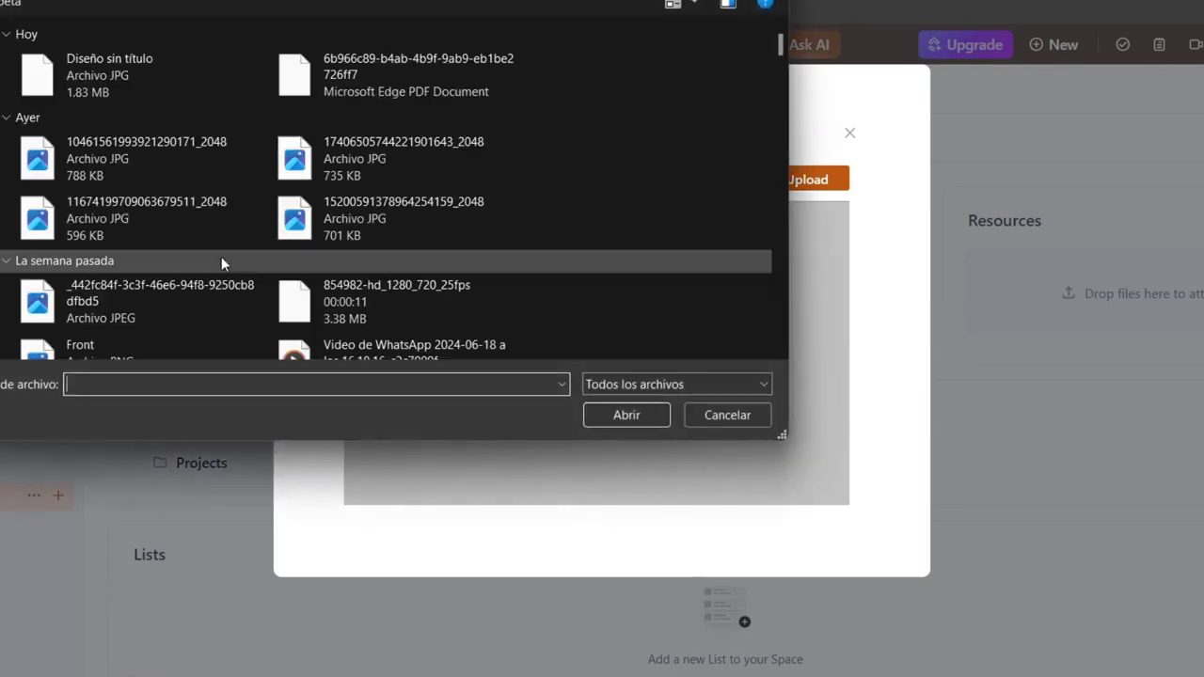
scroll(202, 225, down, 2)
scroll(203, 225, down, 8)
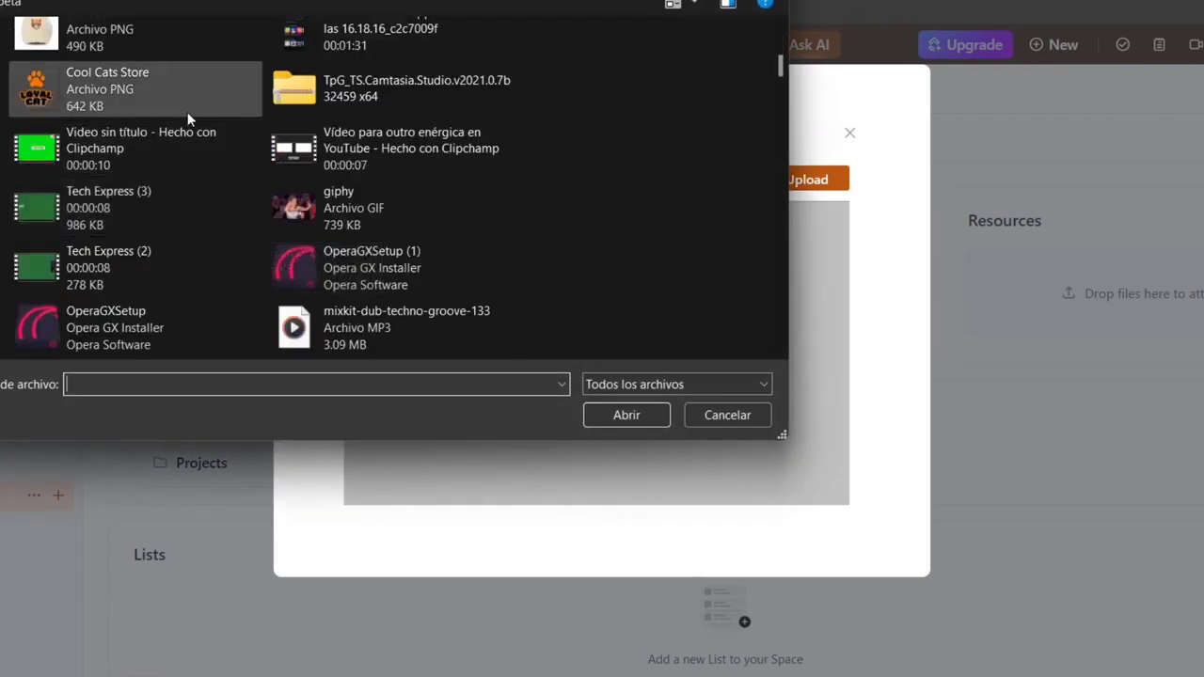
click(208, 209)
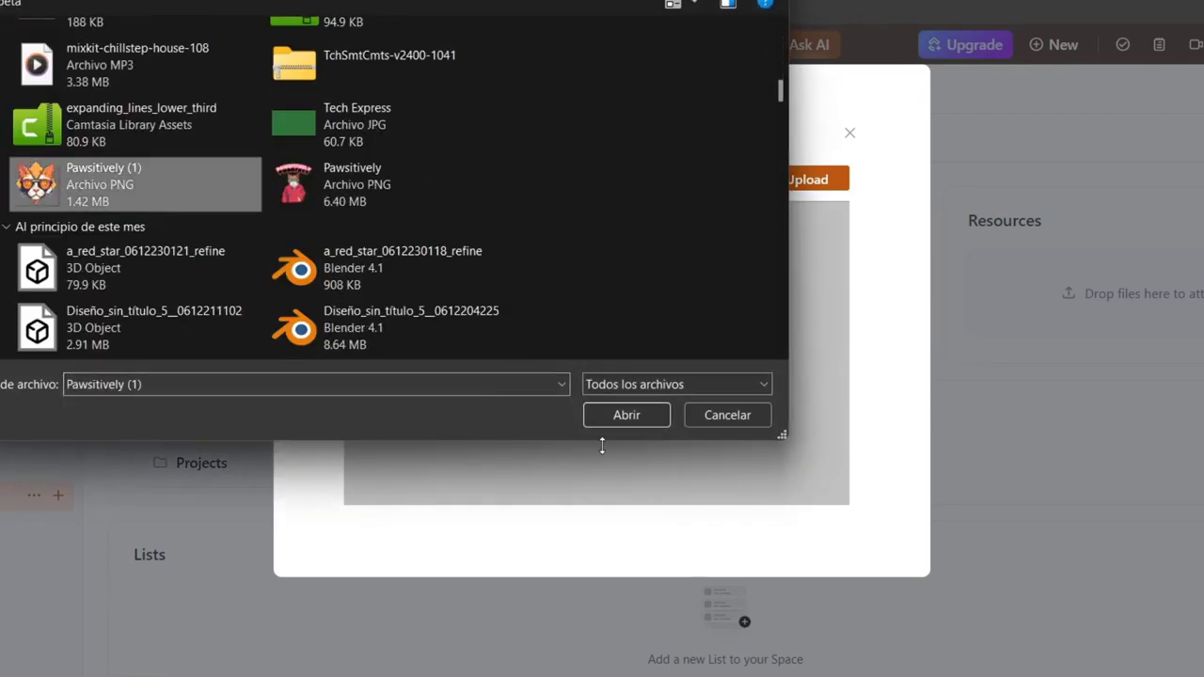
click(659, 415)
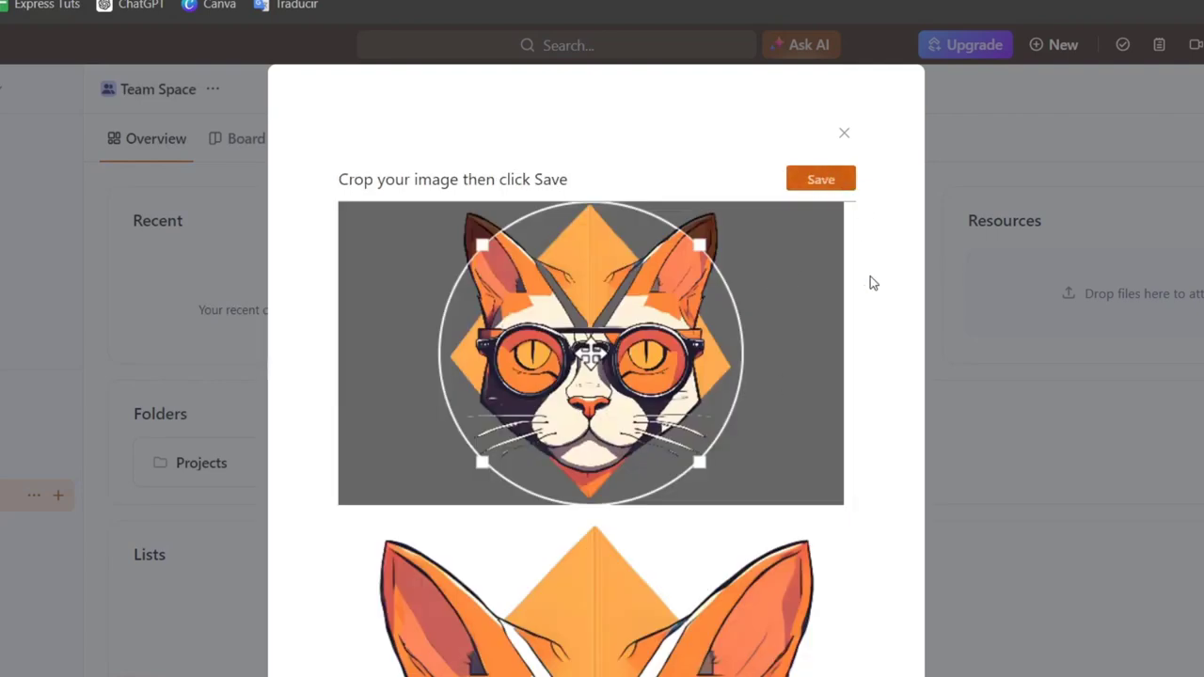
click(811, 189)
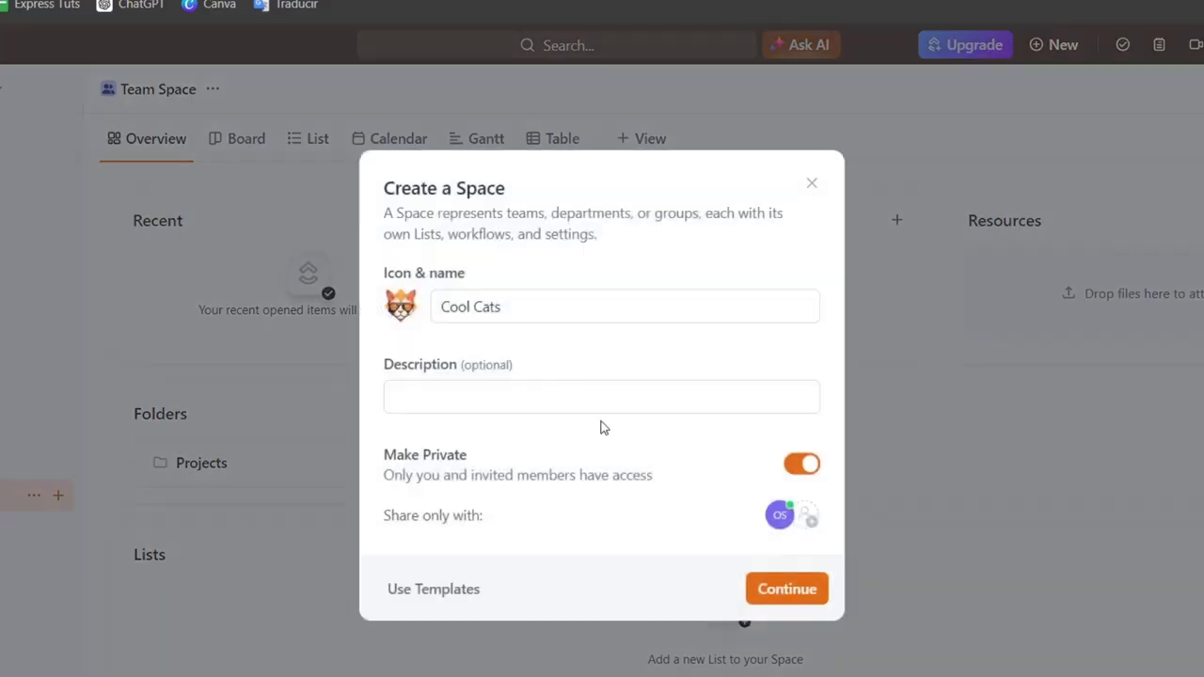
Step: Set the new Space's description to "Clothing Store" and continue to defining its workflow
click(499, 395)
text(Clot)
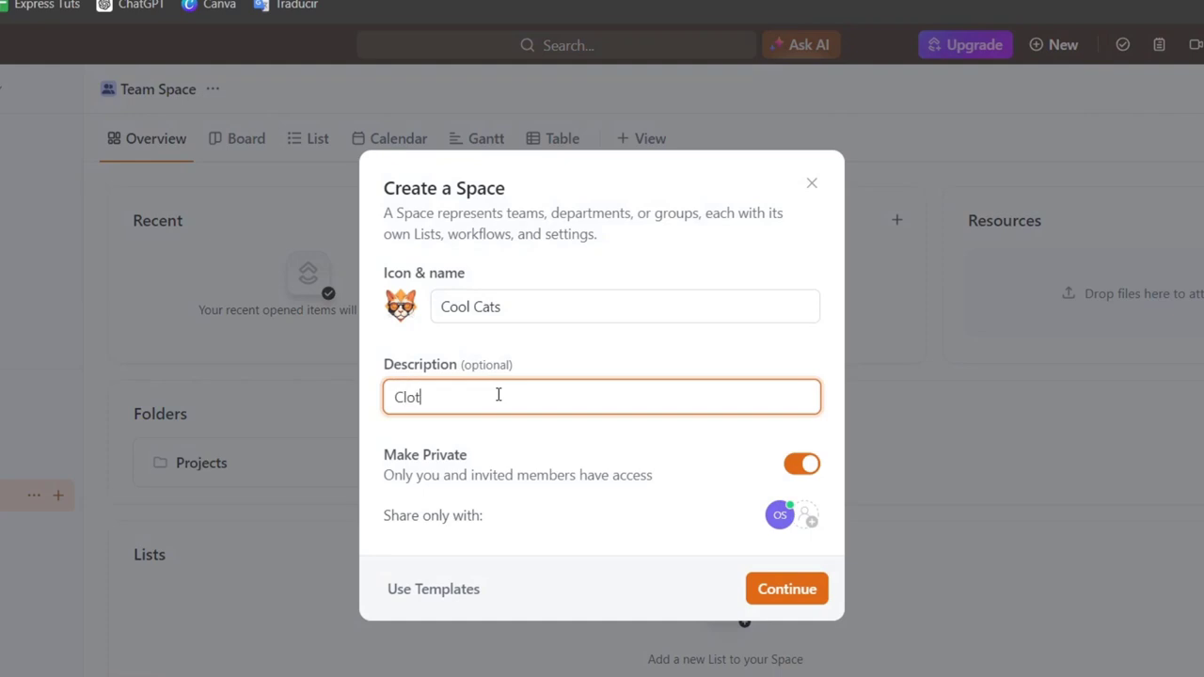
text(hing Store)
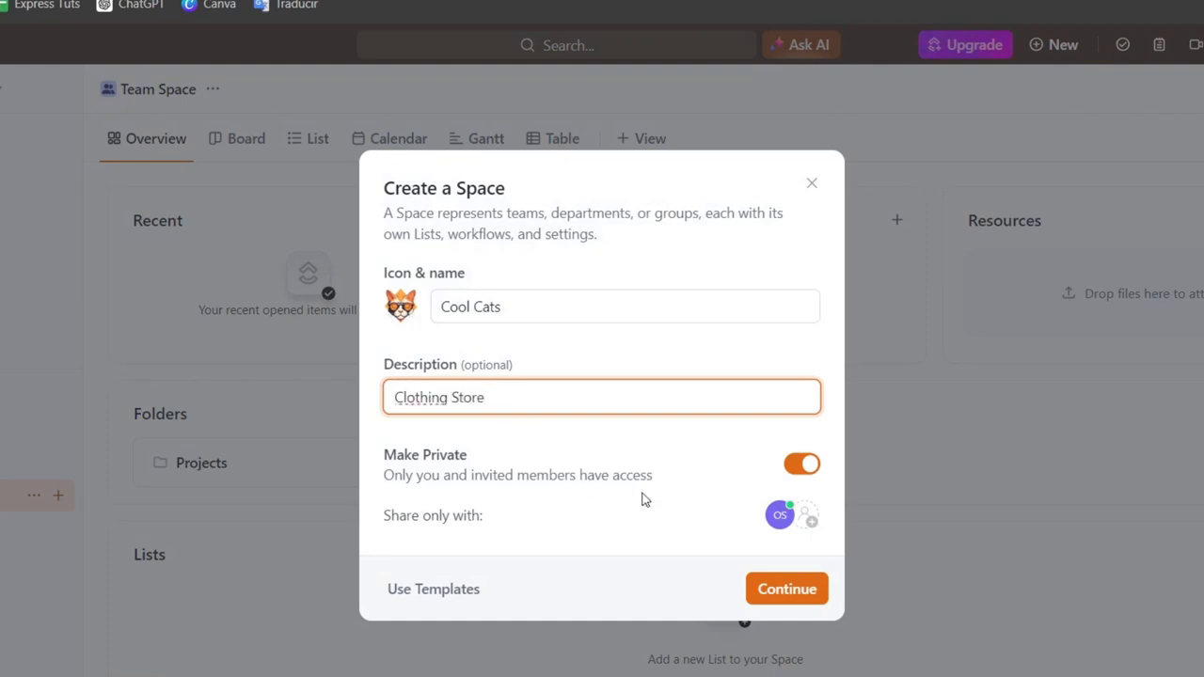
click(824, 591)
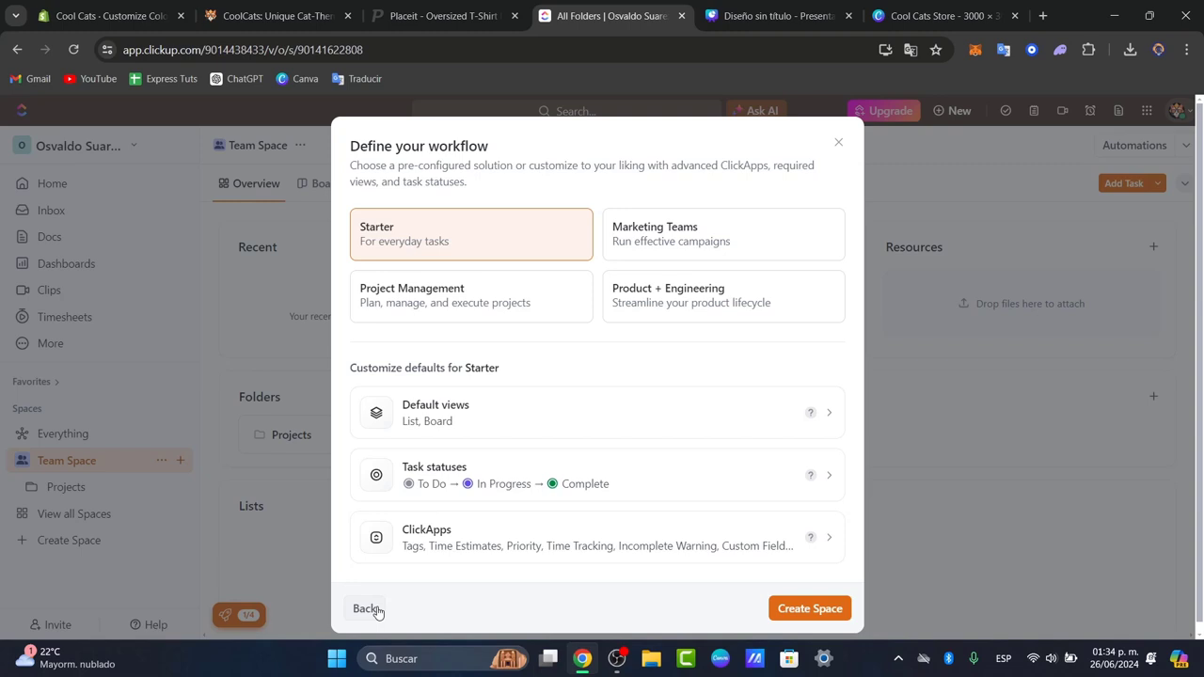
Step: Return to the Space details, switch to using a template and search the Space templates for "project management"
click(367, 609)
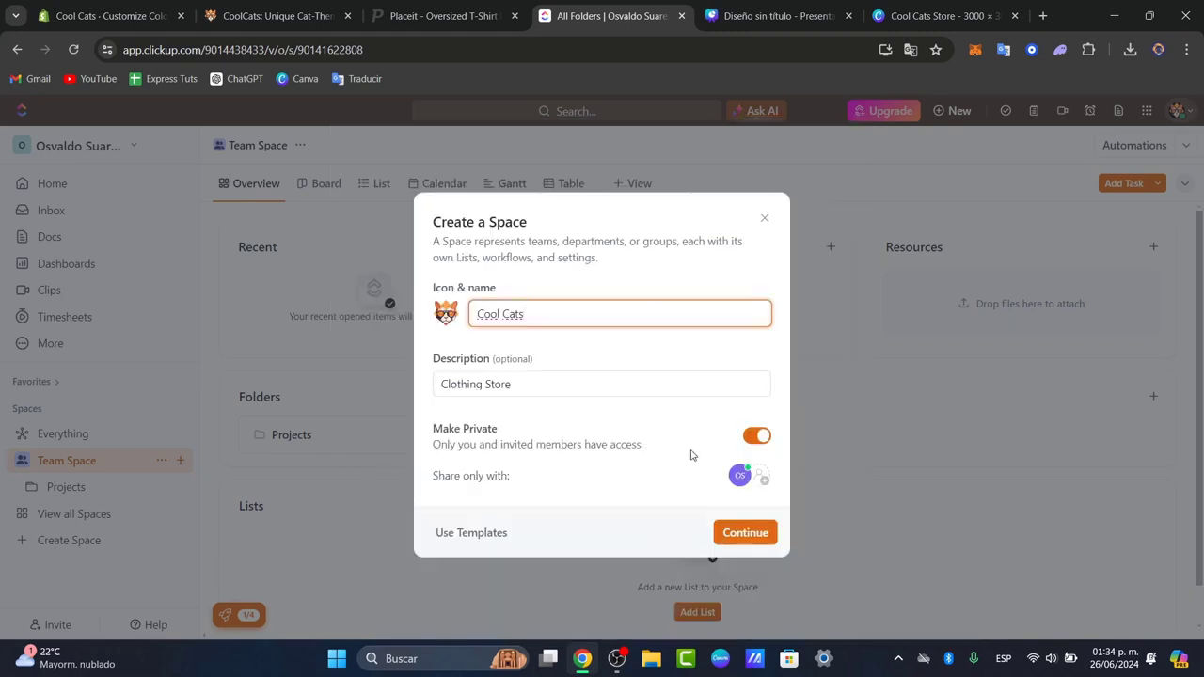
click(478, 534)
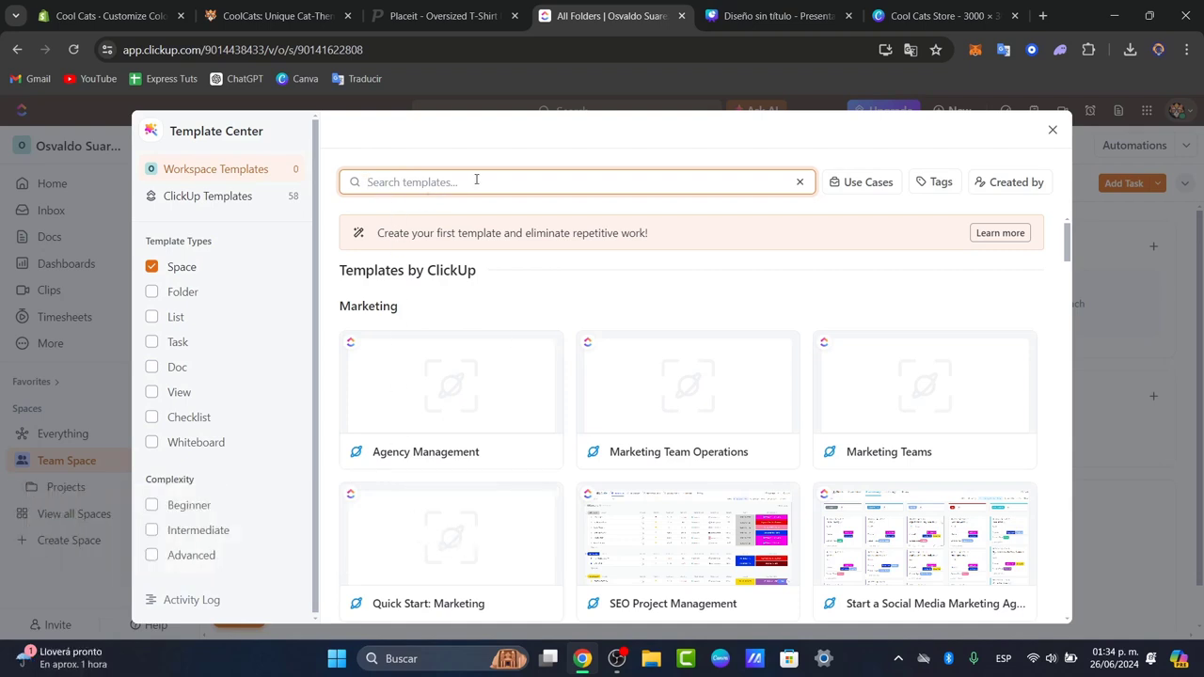
text(project)
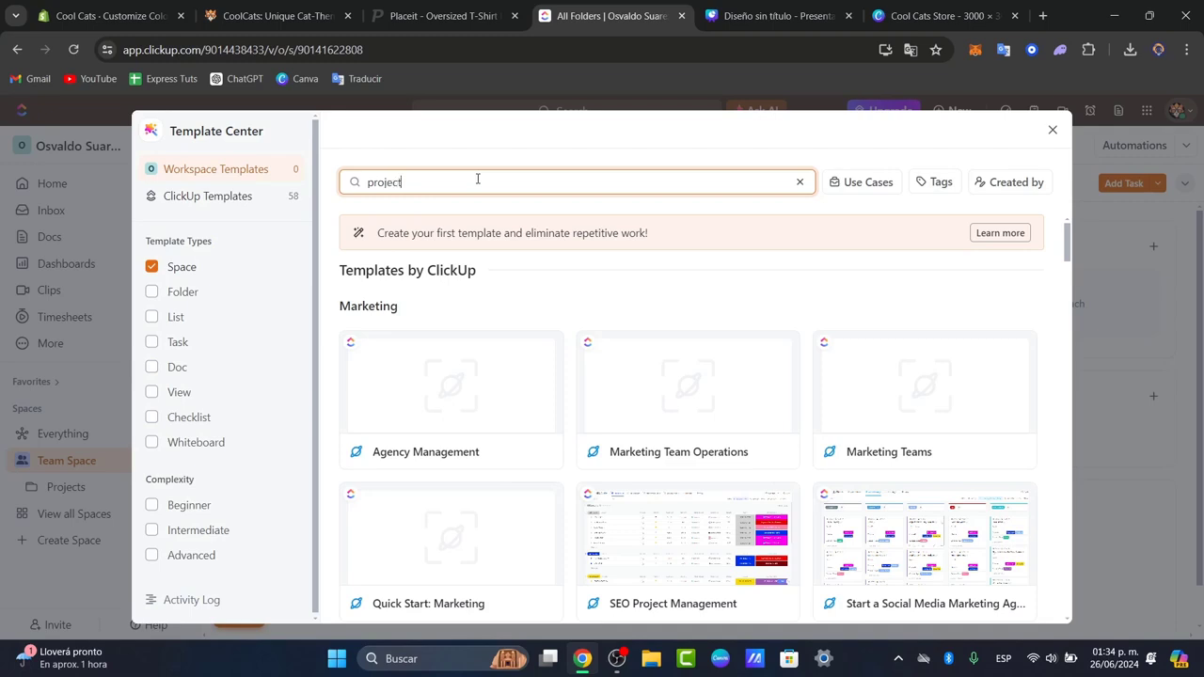
text( management)
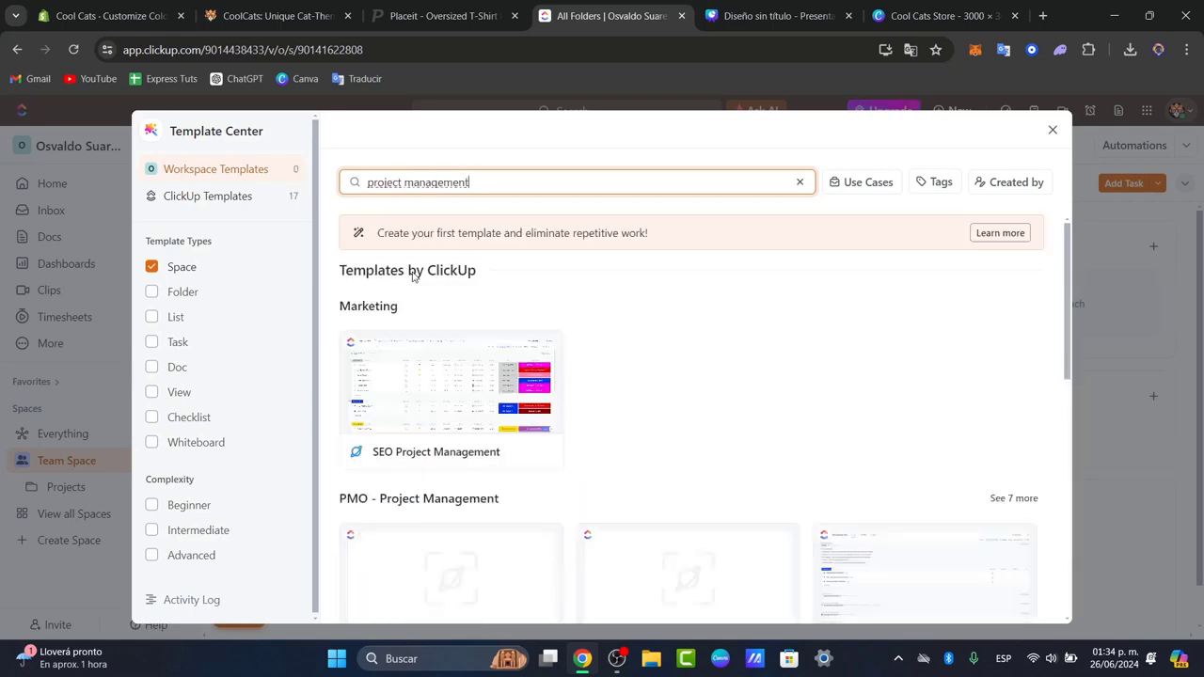
scroll(562, 387, down, 2)
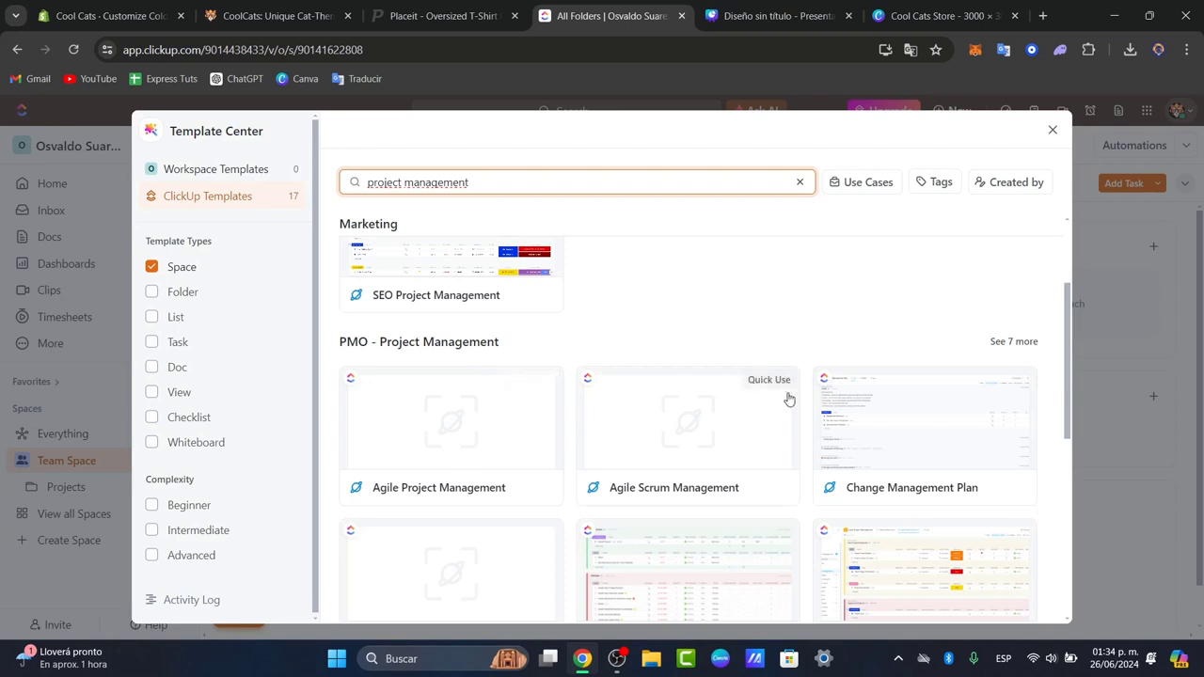
scroll(777, 412, down, 1)
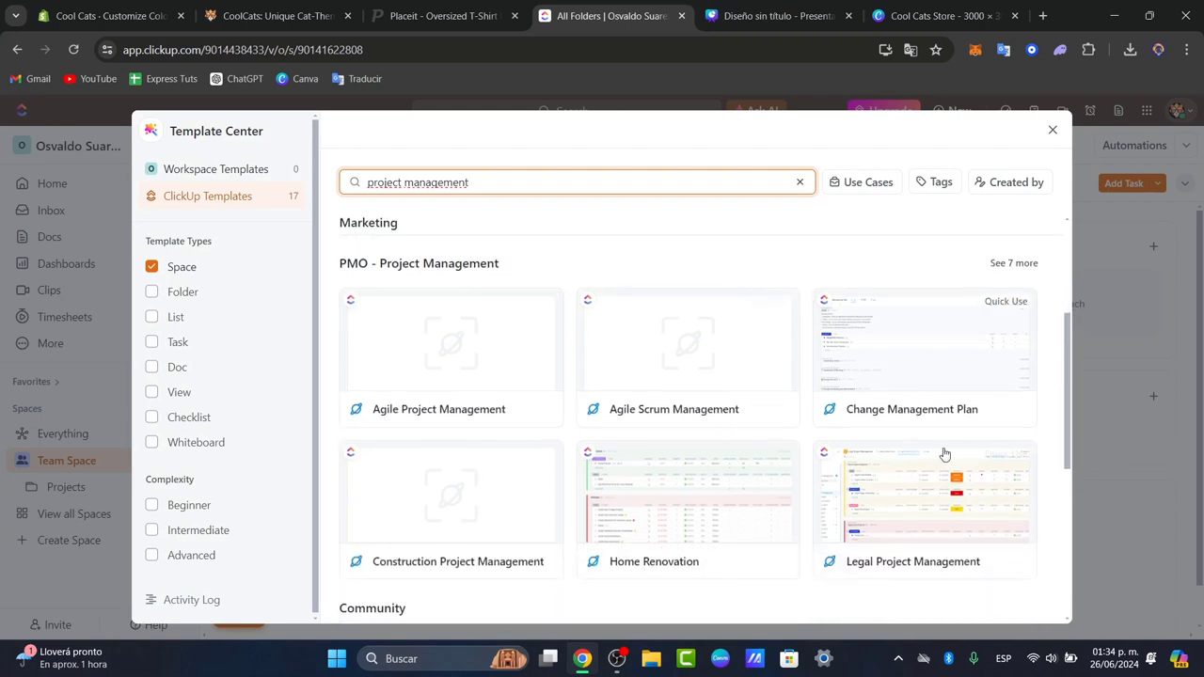
scroll(939, 447, down, 2)
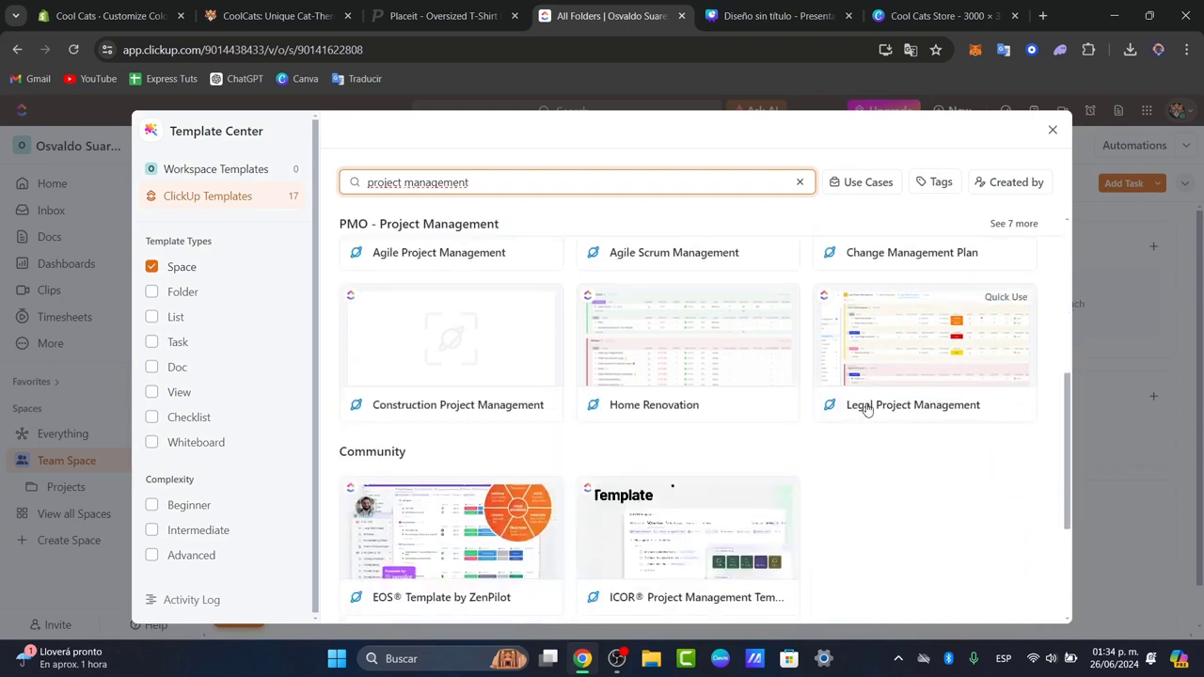
scroll(431, 262, down, 1)
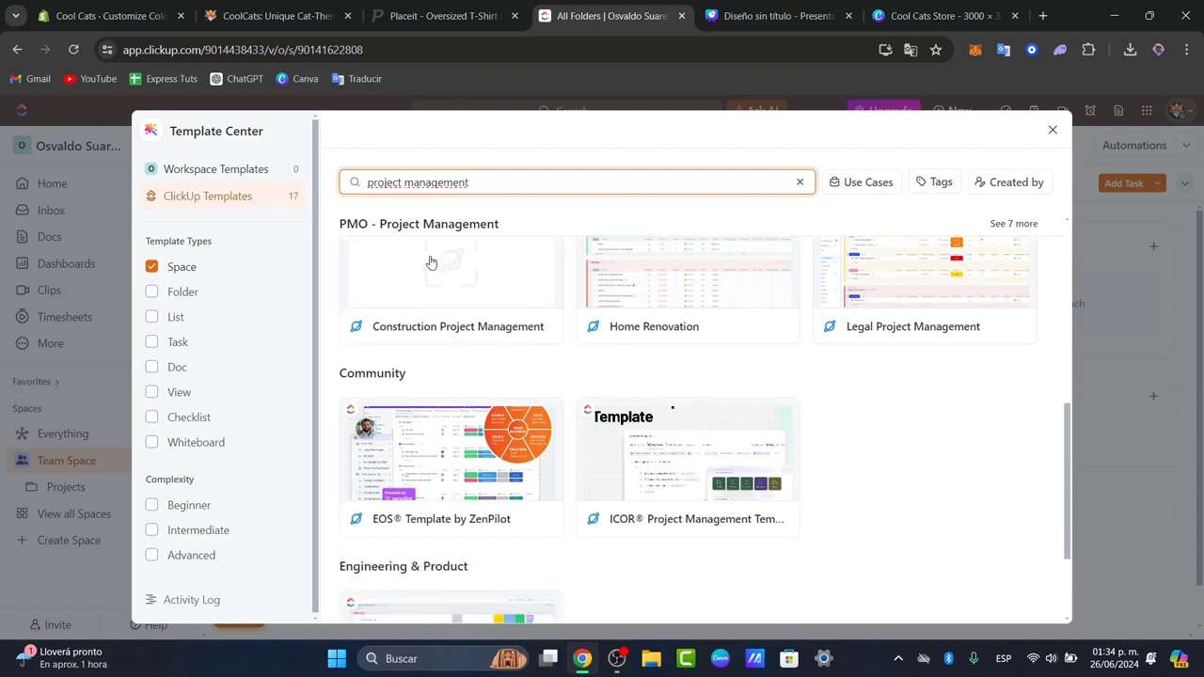
scroll(686, 465, down, 2)
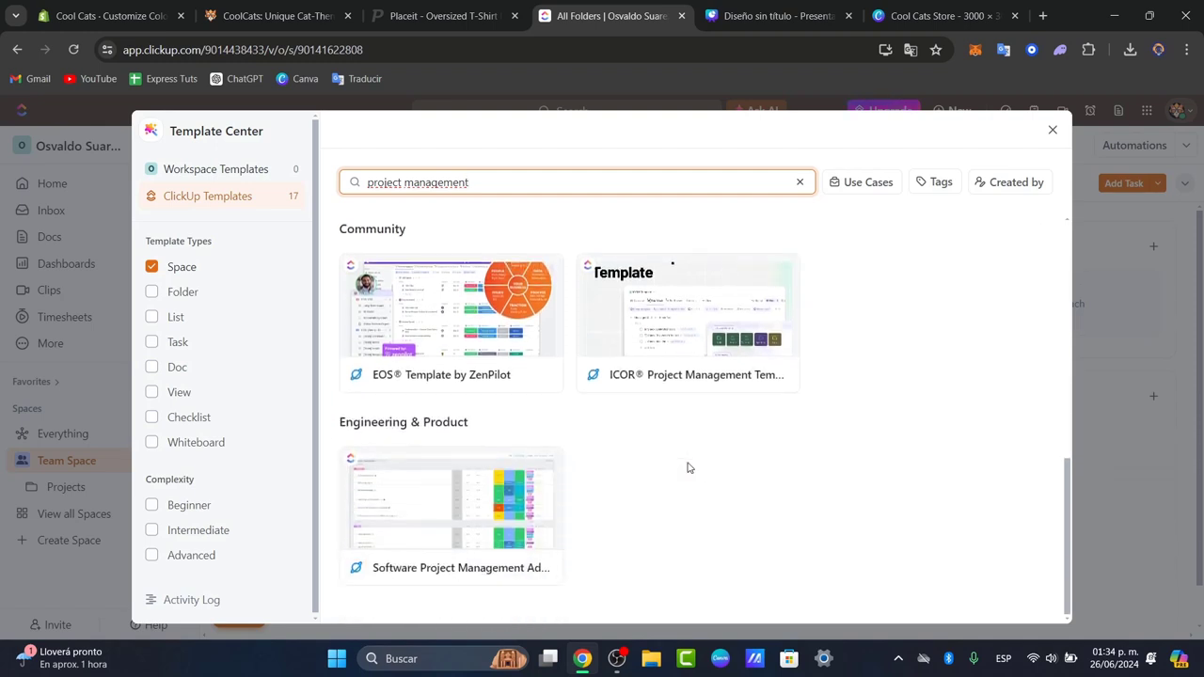
Step: Search the Space templates for "marketing" instead and open the SEO Project Management template
drag(468, 183, 366, 183)
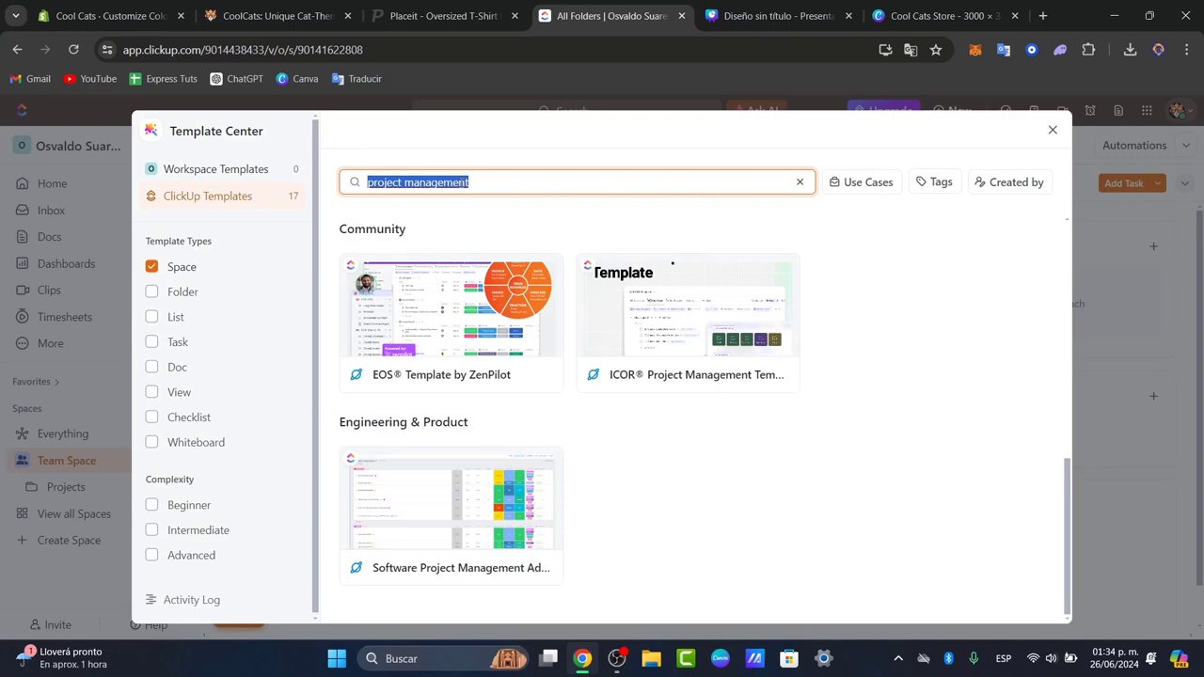
text(marketing)
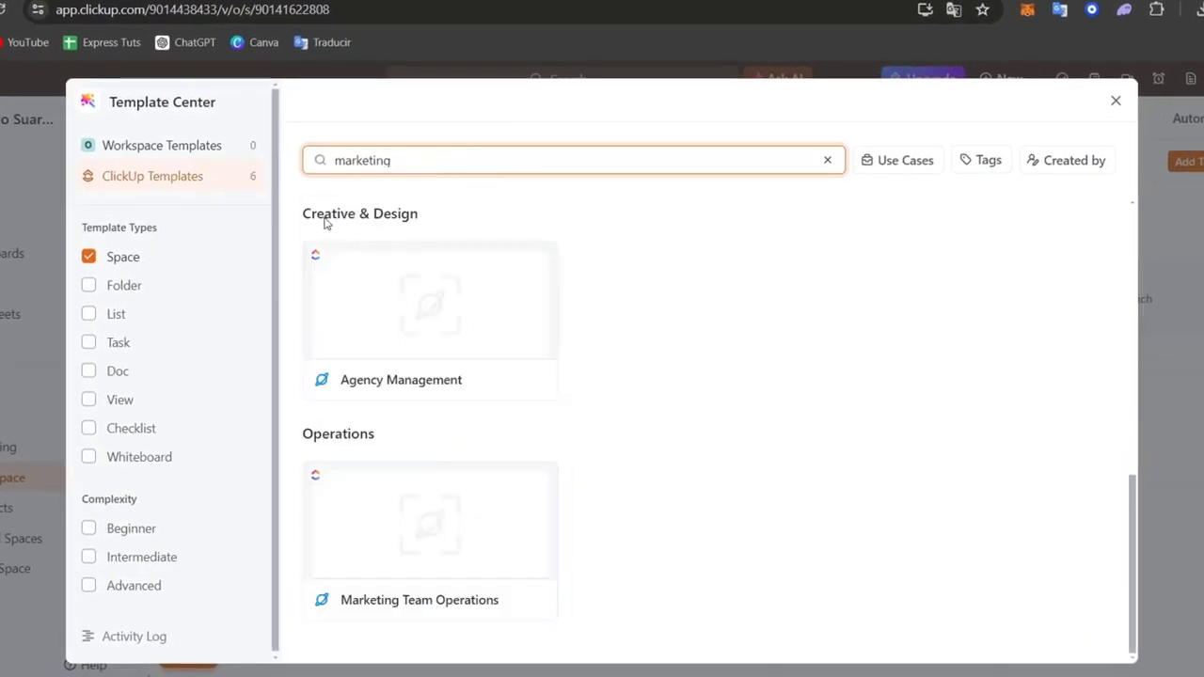
scroll(620, 407, up, 10)
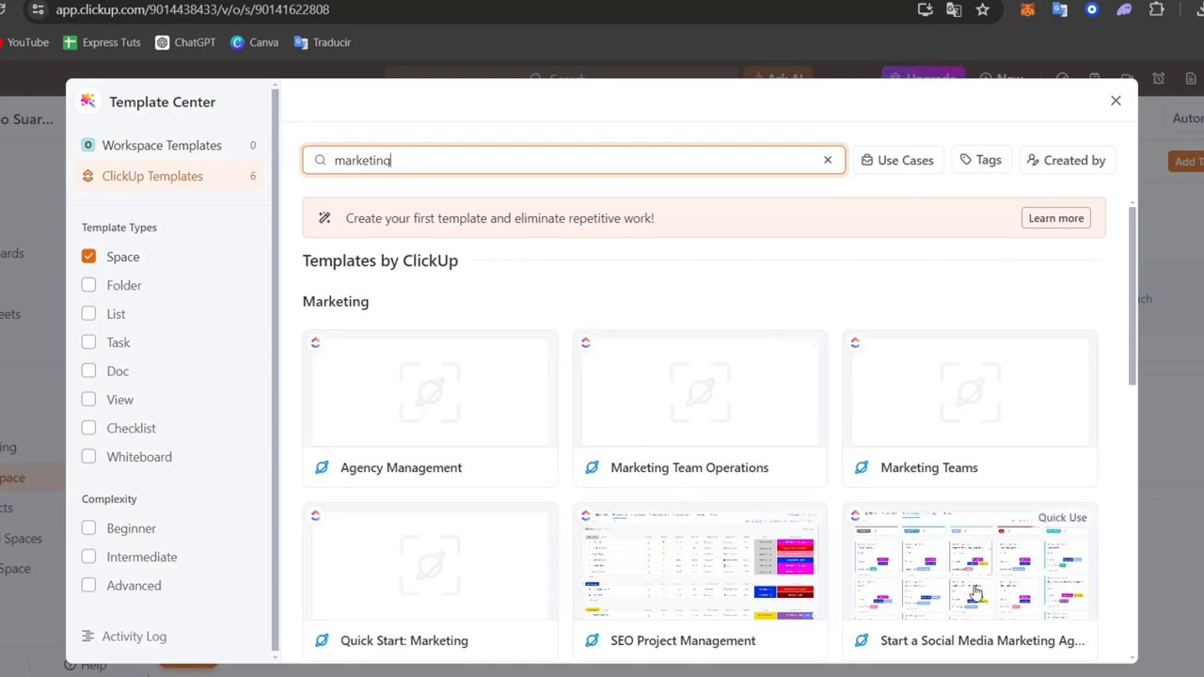
click(718, 580)
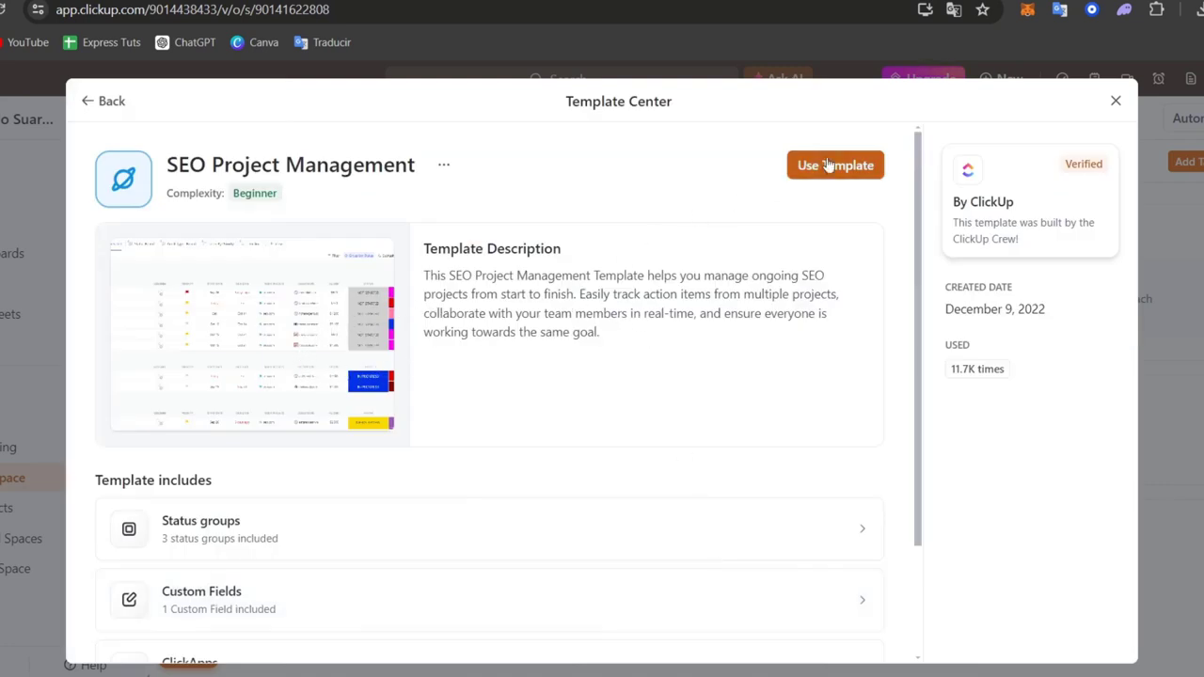
Step: Examine the status groups, custom fields, ClickApps and view types included in the SEO Project Management template
scroll(752, 358, down, 3)
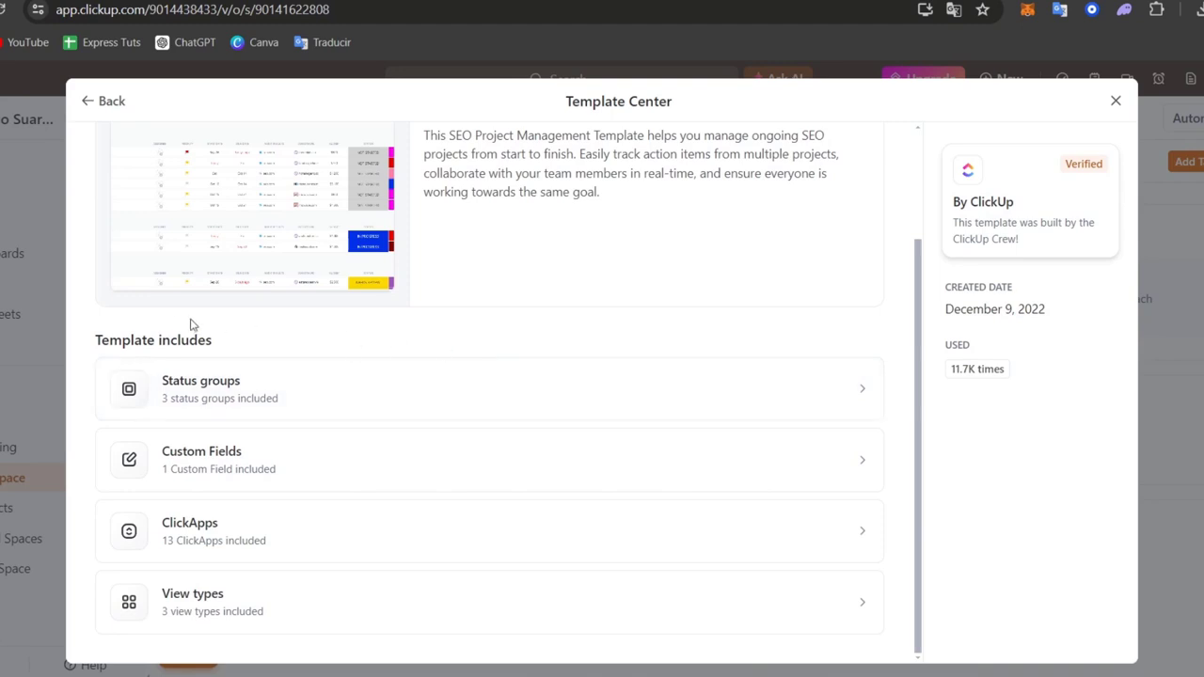
click(248, 390)
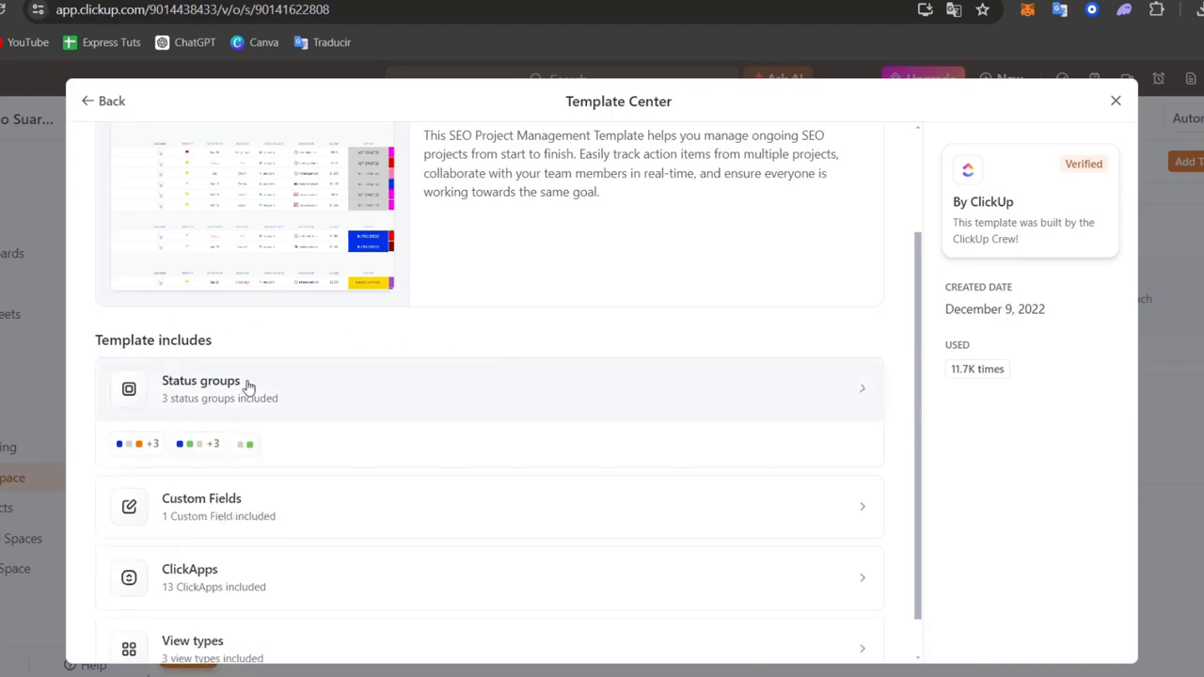
click(371, 519)
scroll(374, 518, down, 2)
click(336, 540)
scroll(361, 528, down, 1)
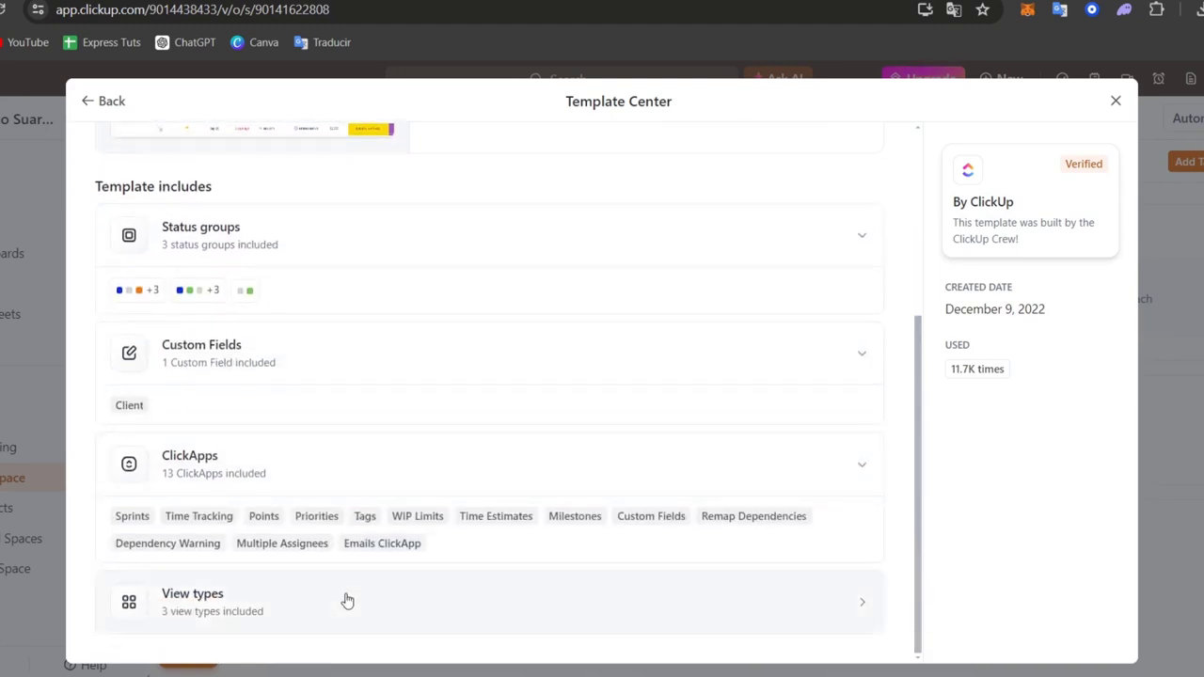
click(430, 572)
scroll(439, 577, down, 1)
scroll(715, 514, up, 5)
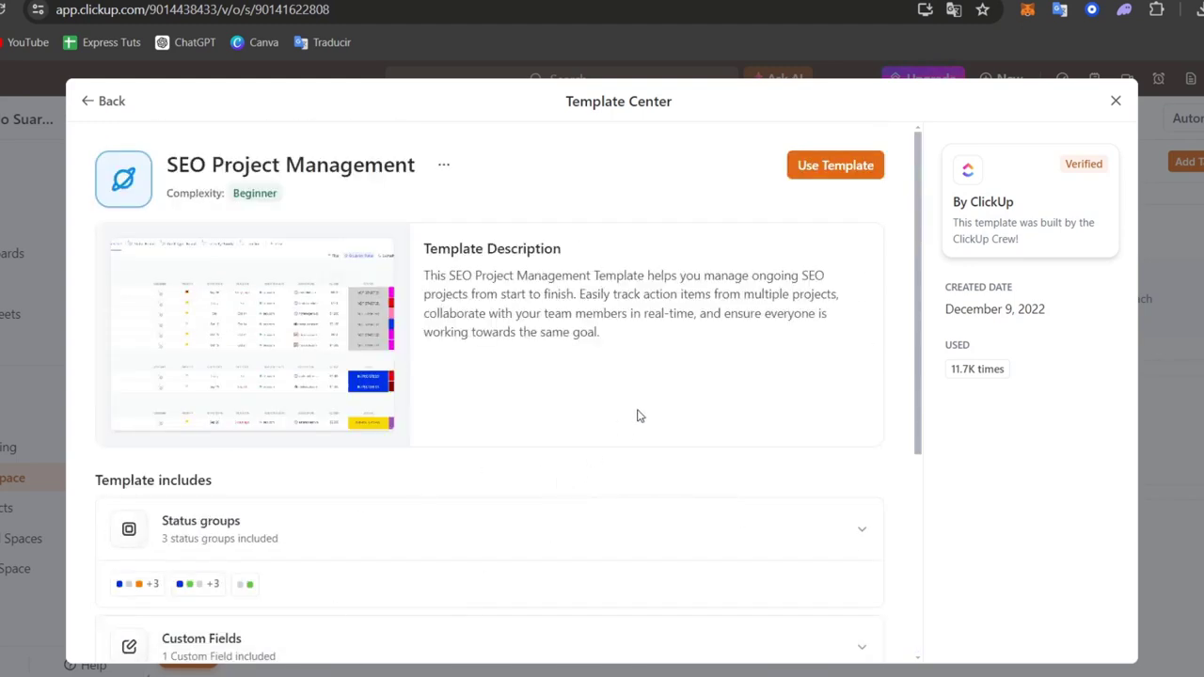
Step: Create a Space named "Cool Cats" from the SEO Project Management template, keeping the default import options
click(878, 169)
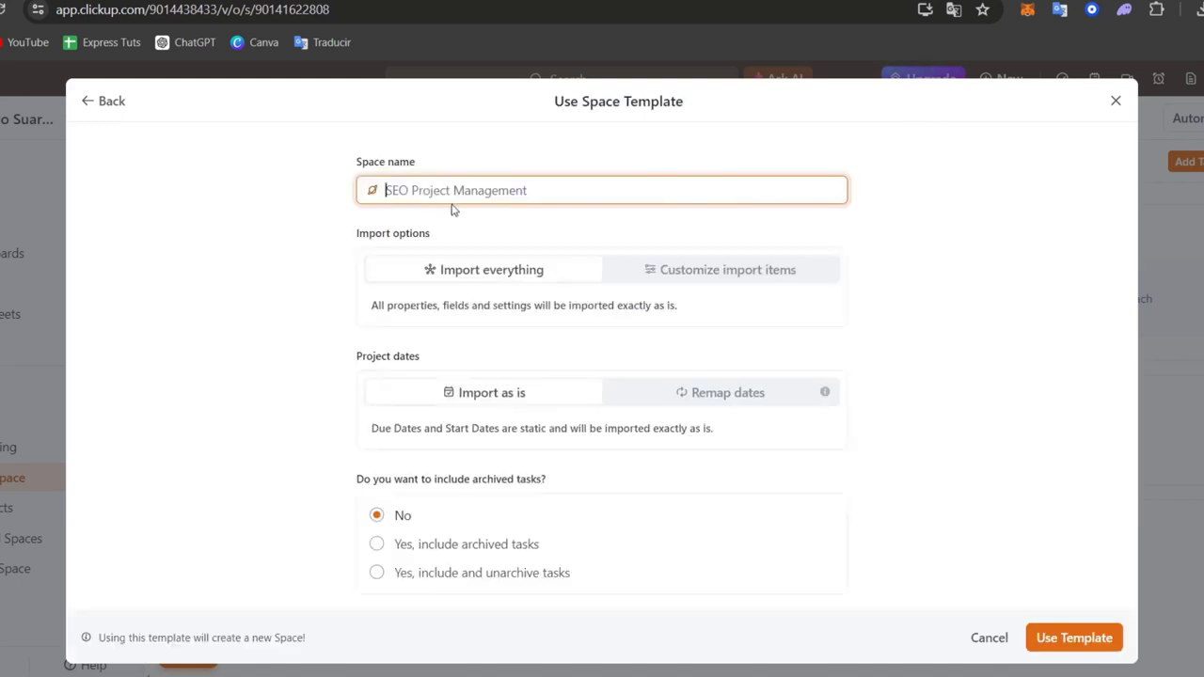
text(Cool Cats)
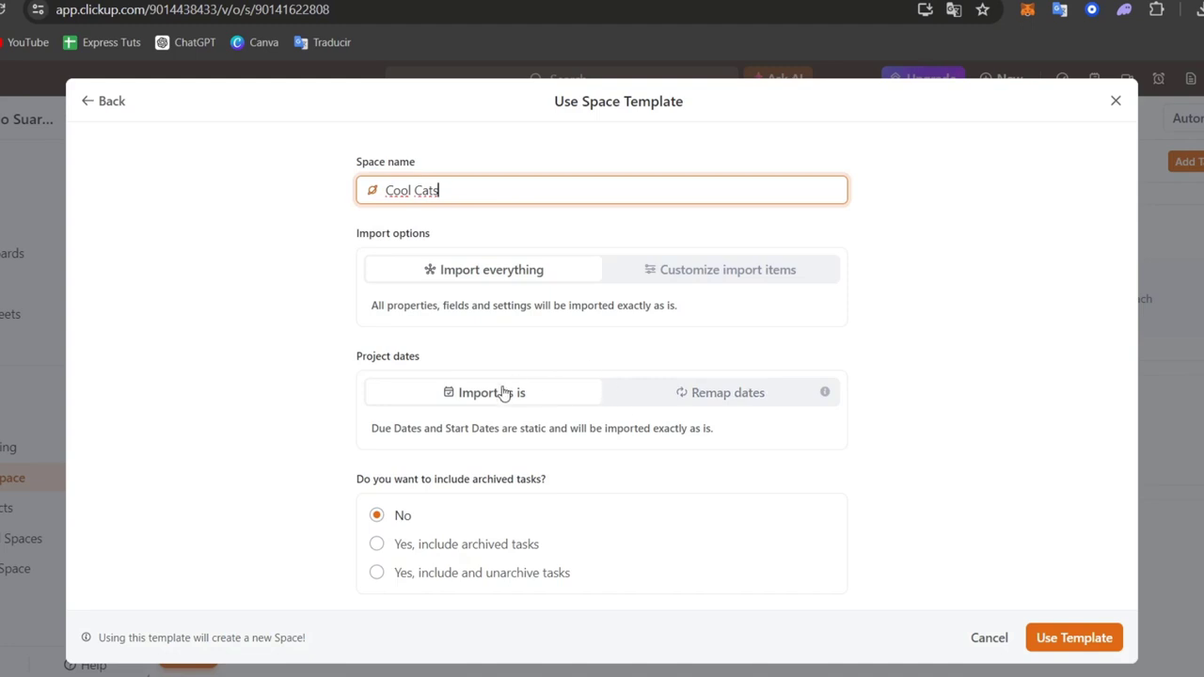
drag(436, 480, 553, 493)
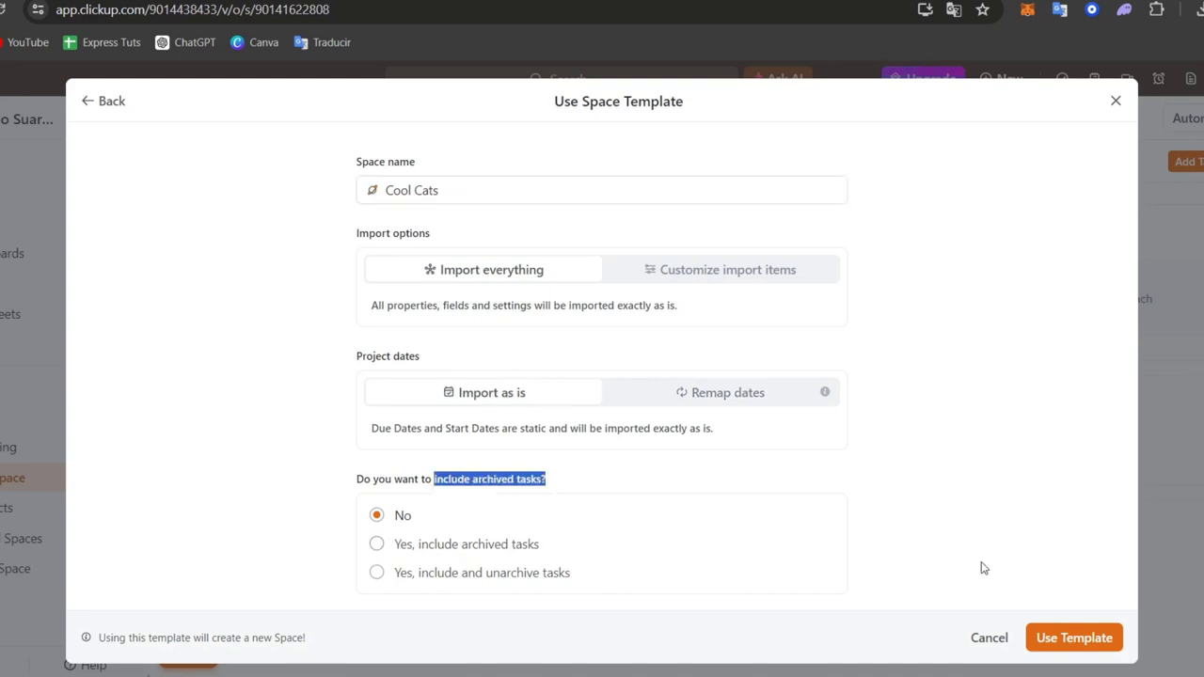
click(1084, 644)
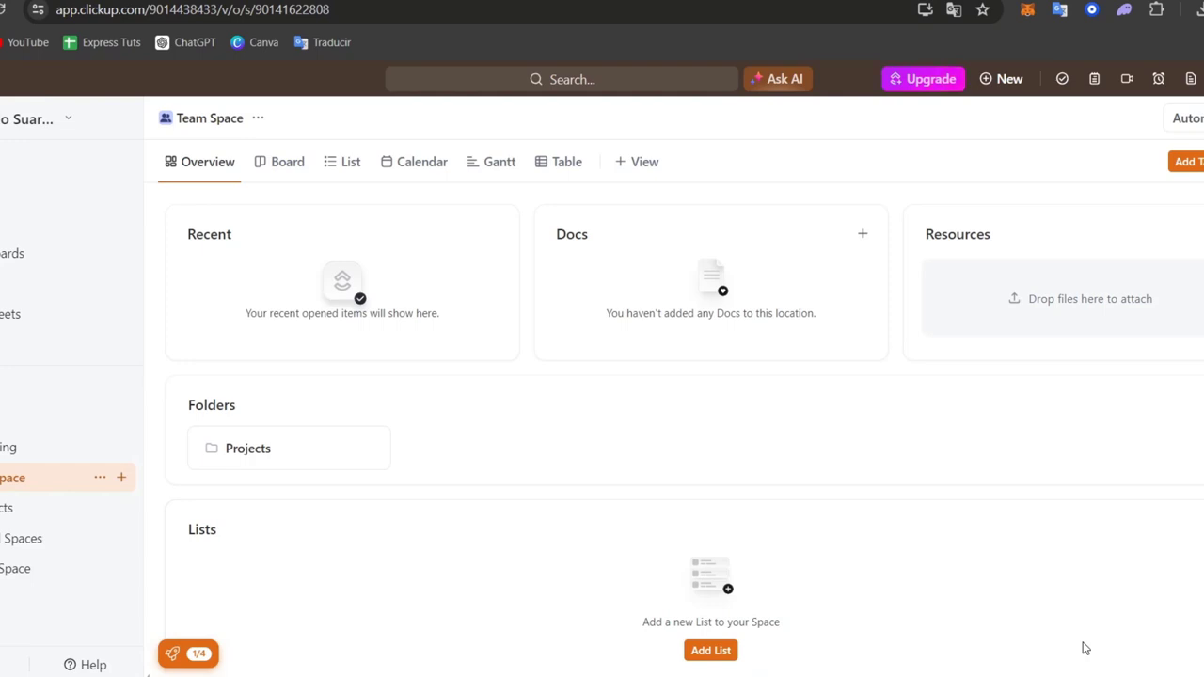
Step: Look through the All Spaces page and the Everything task list, ending on the Cool Cats Space overview
click(24, 536)
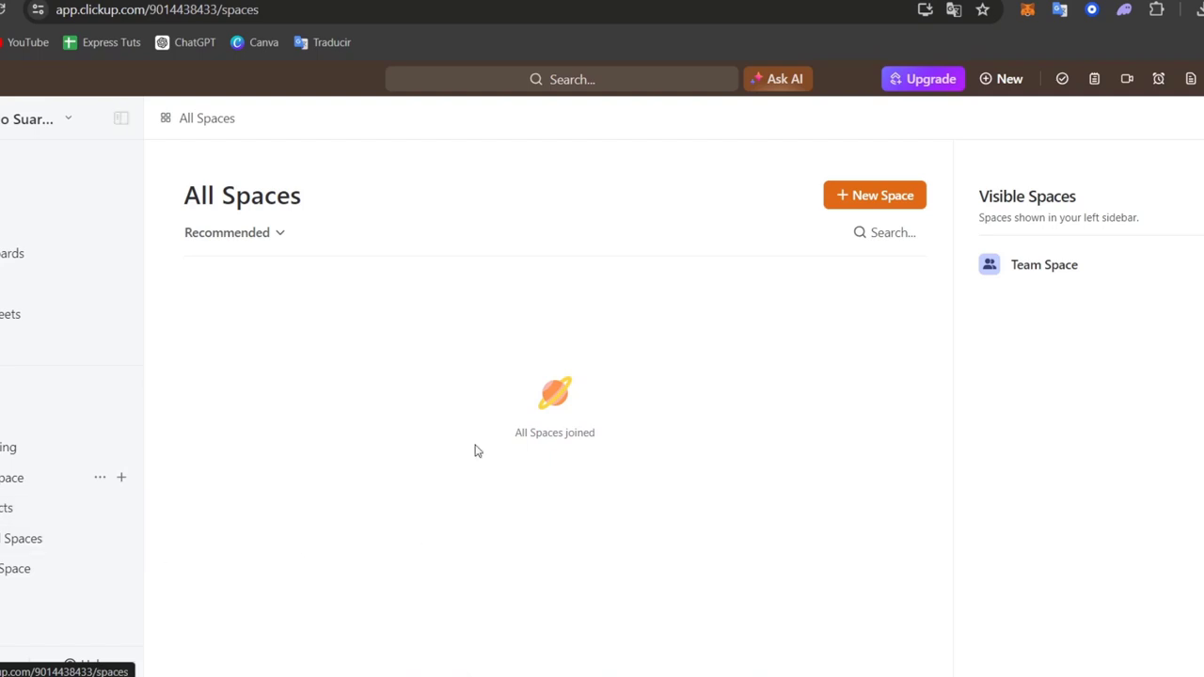
click(16, 447)
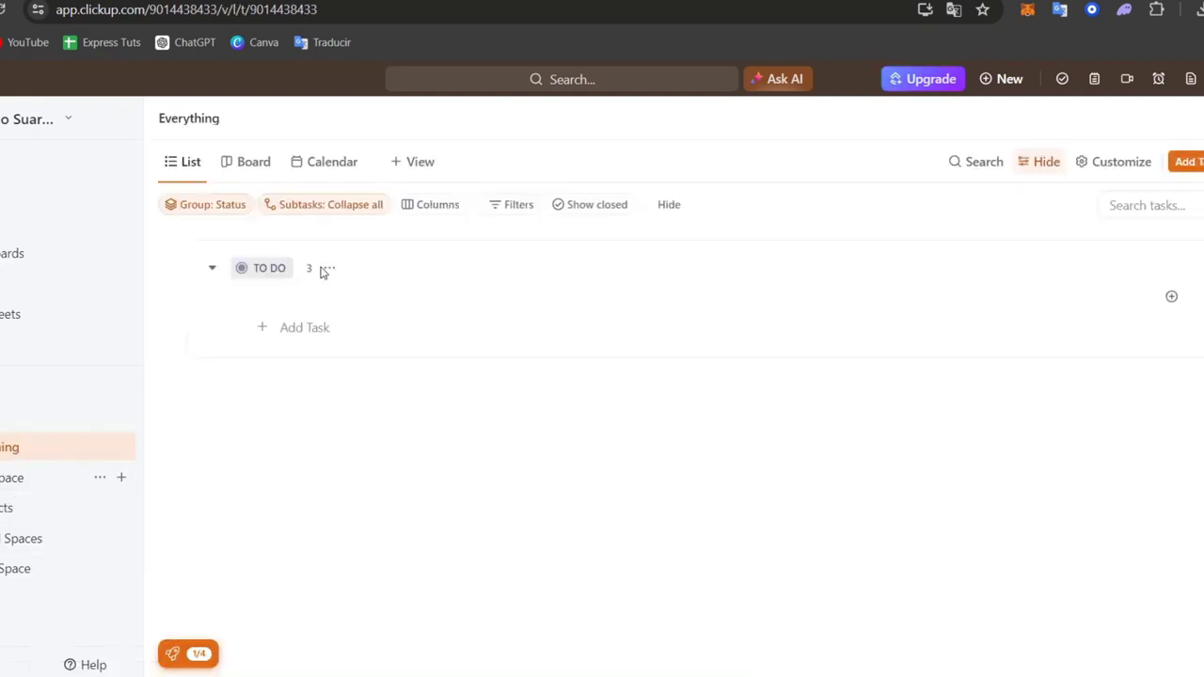
click(14, 478)
click(23, 514)
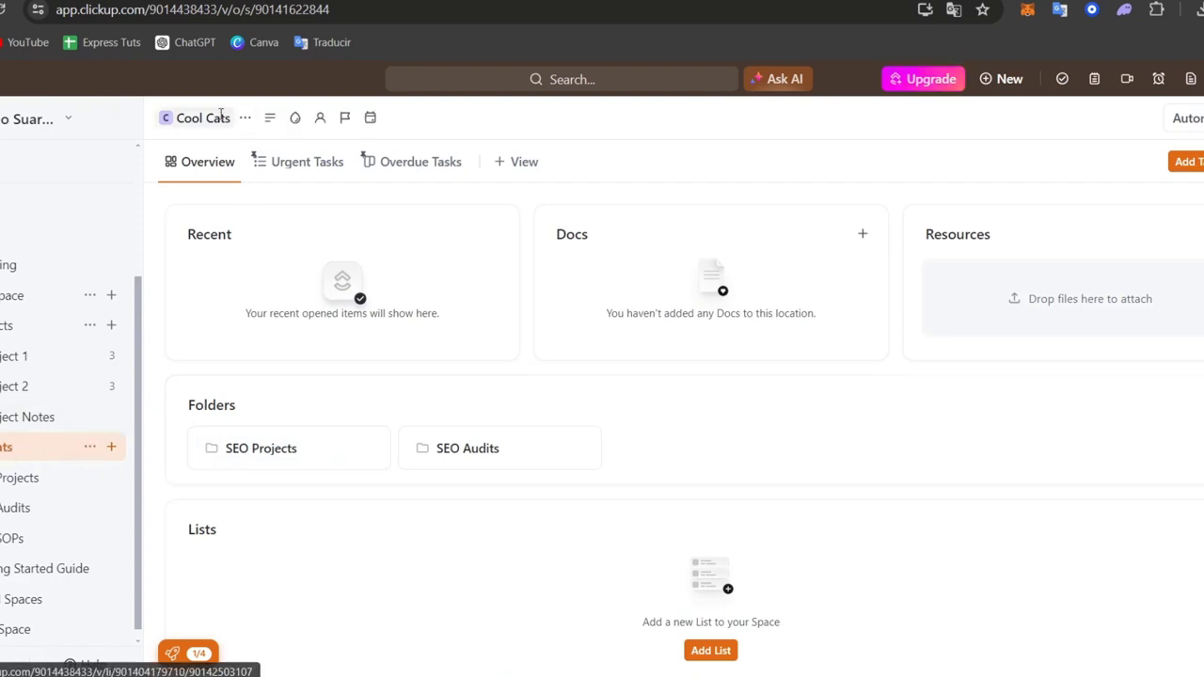
Step: Collapse Team Space and its Projects folder in the Spaces tree and expand Cool Cats to show its contents
click(3, 447)
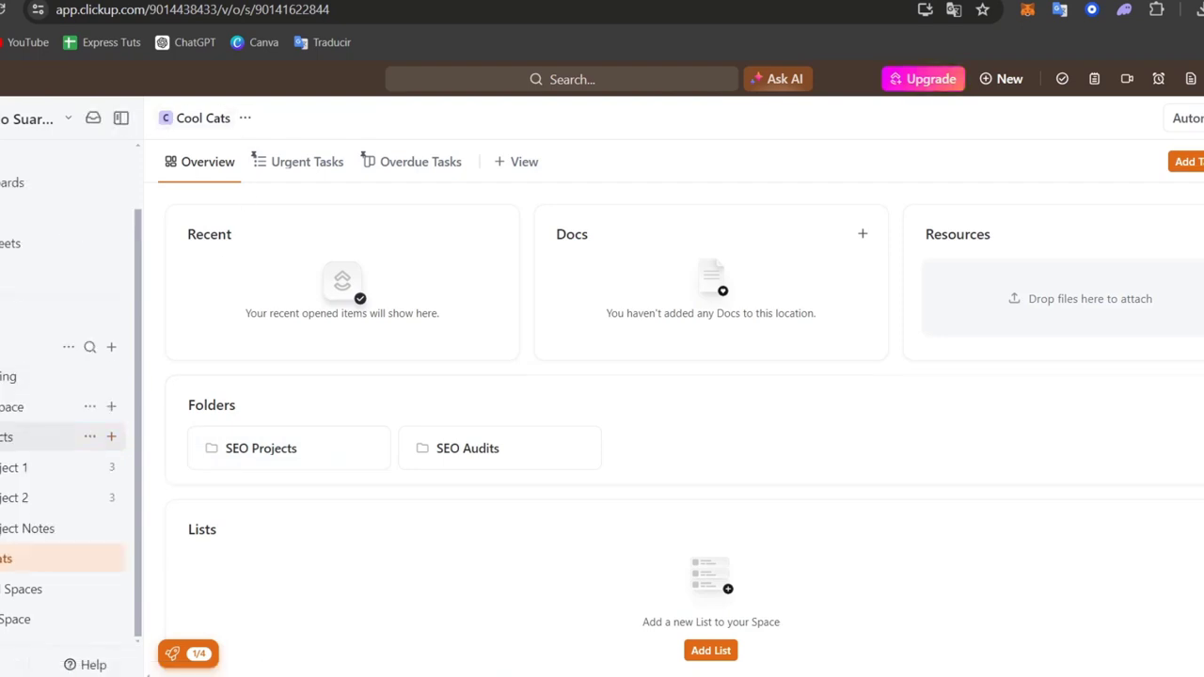
click(3, 441)
click(3, 478)
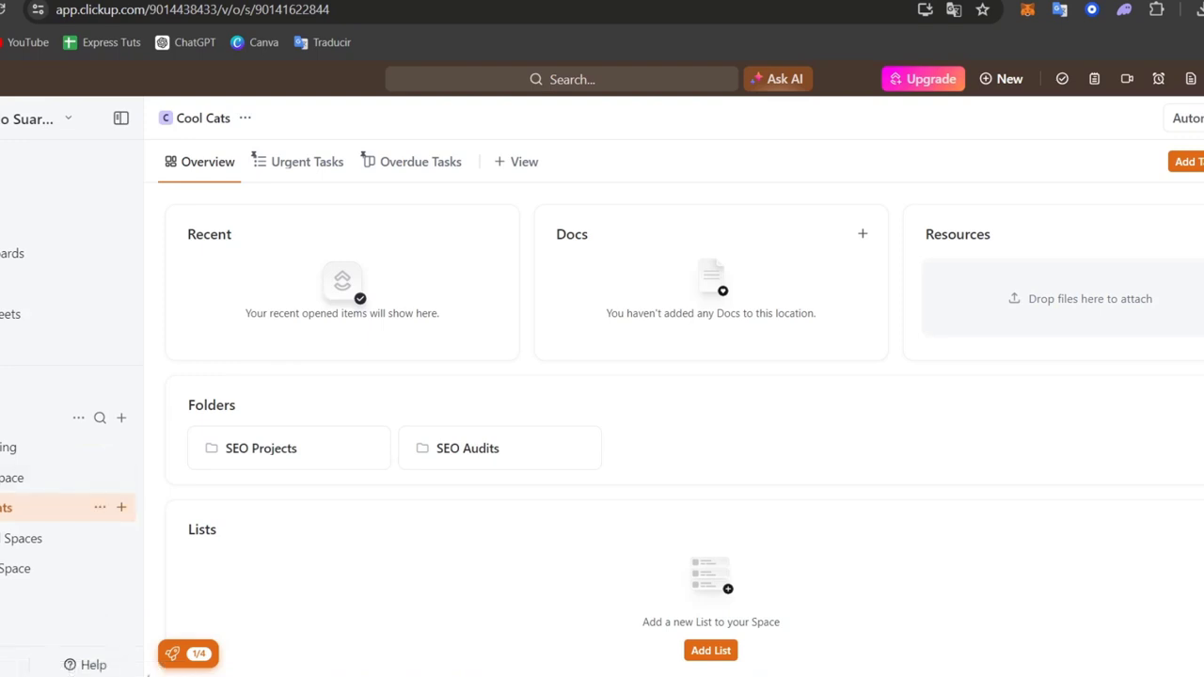
click(3, 507)
scroll(19, 565, down, 1)
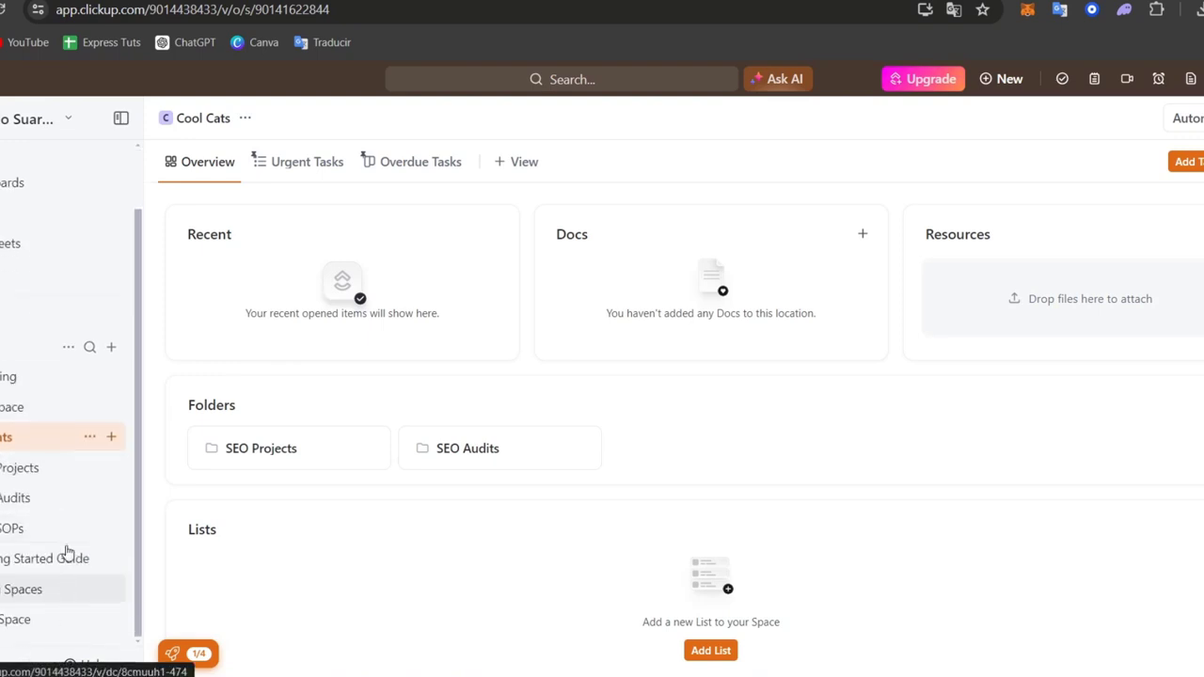
Step: Open the SEO Projects folder in Cool Cats and review its lists
click(5, 471)
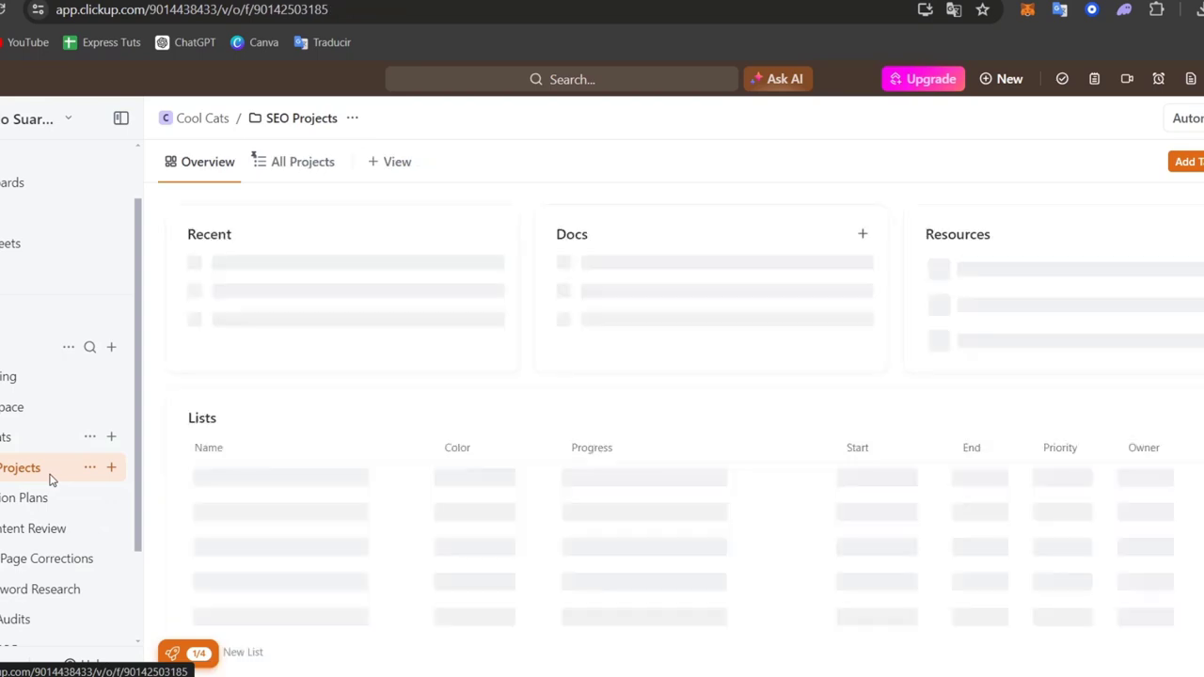
drag(135, 490, 122, 582)
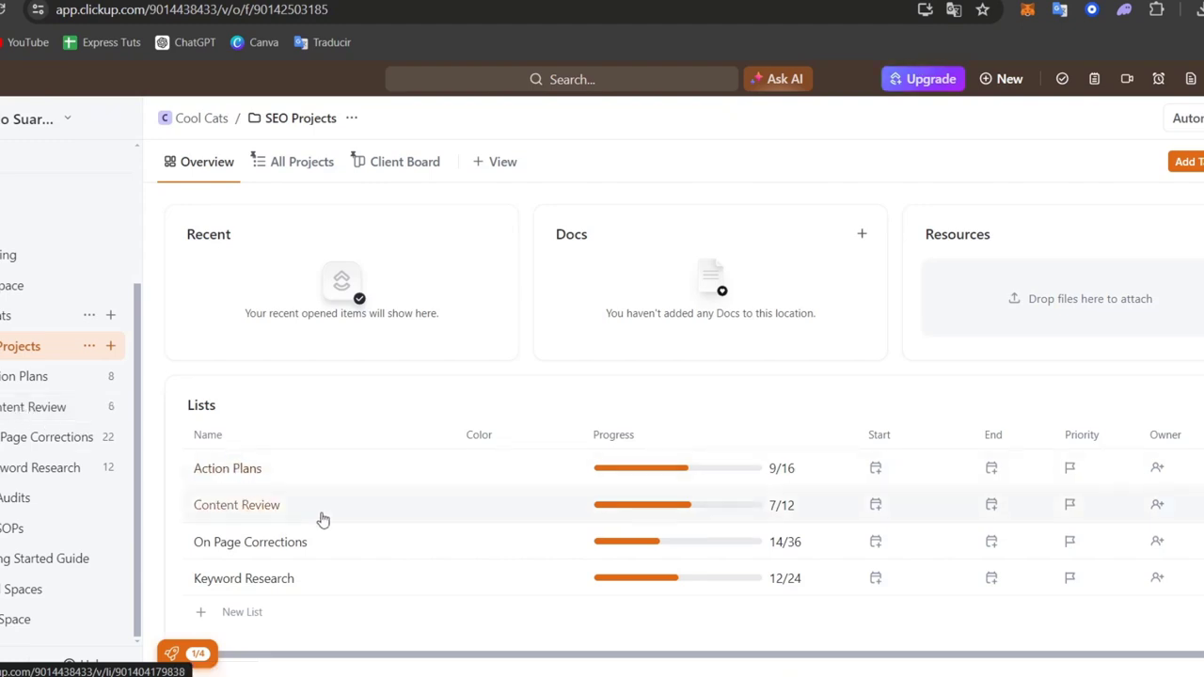
scroll(331, 546, down, 1)
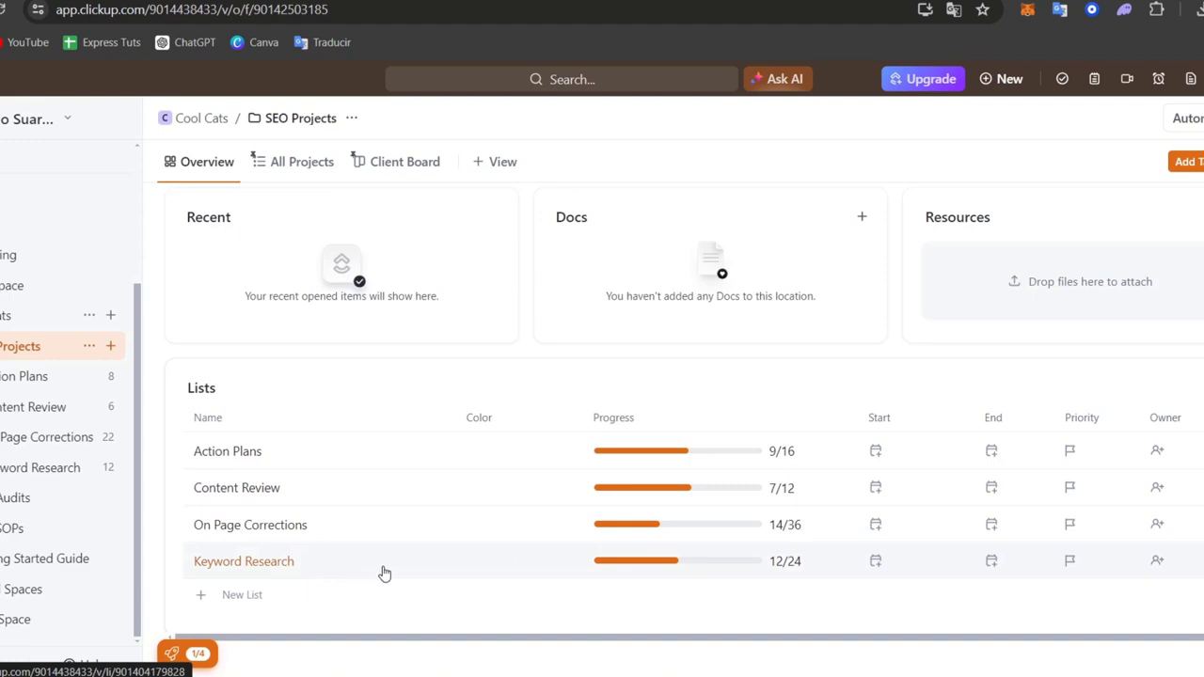
Step: Delete the On Page Corrections list from the SEO Projects folder and dismiss the trash notification
click(111, 437)
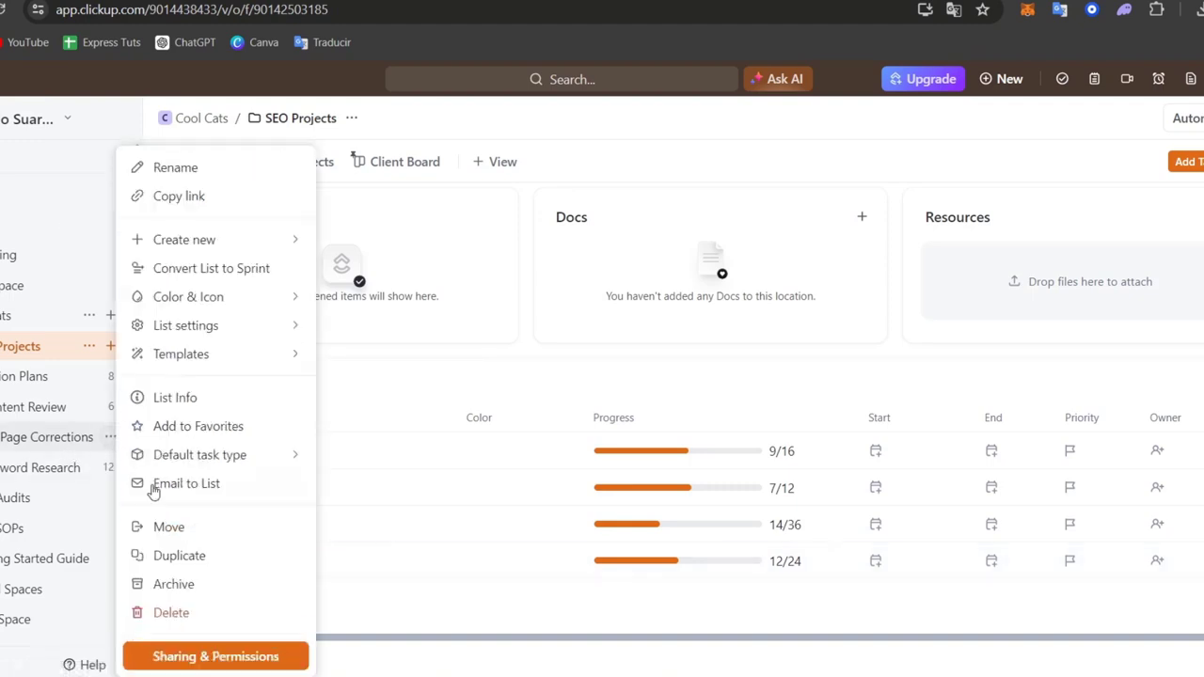
click(216, 627)
click(659, 350)
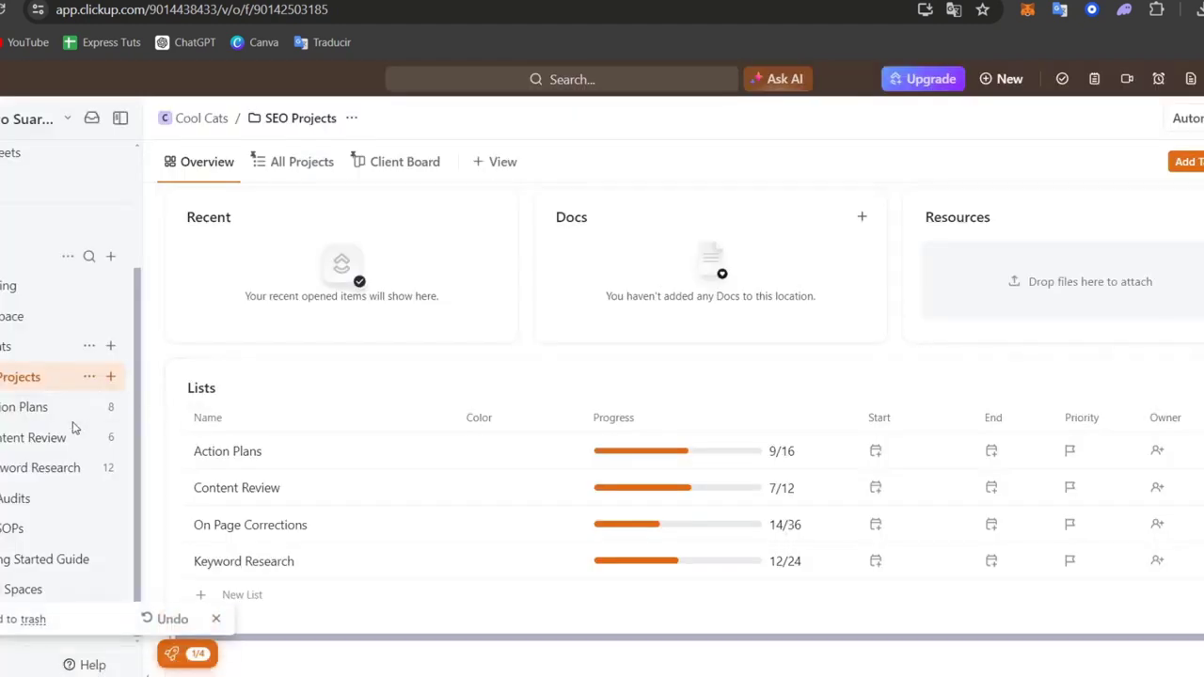
click(102, 407)
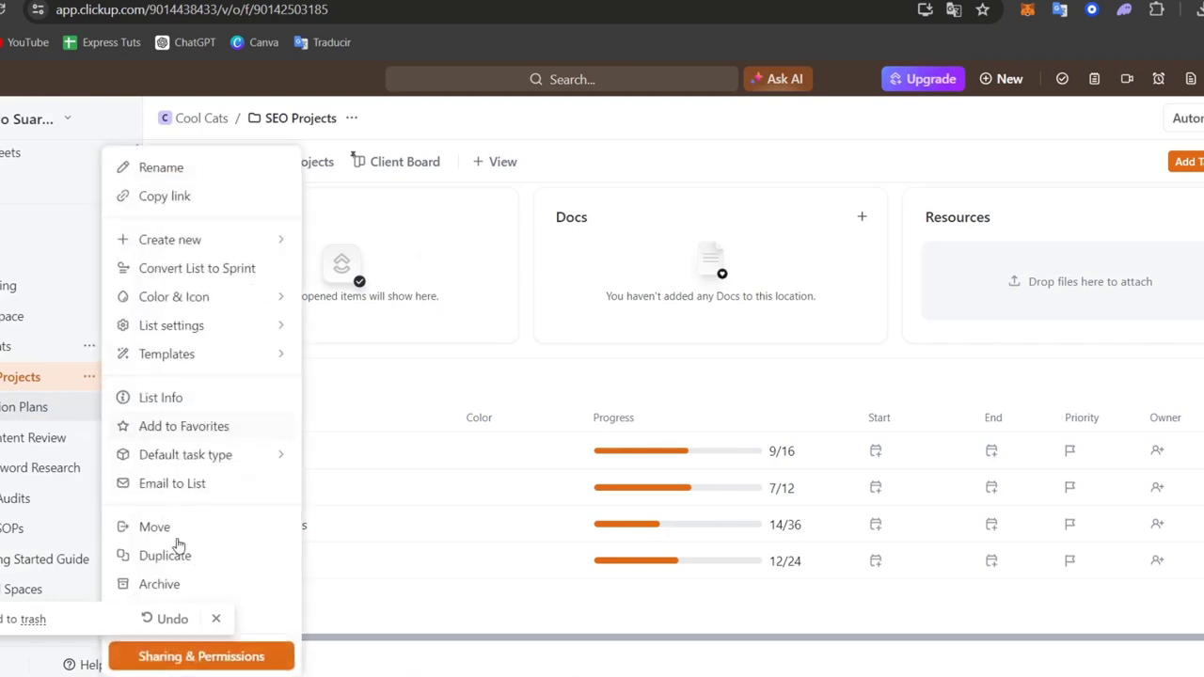
click(217, 620)
click(76, 447)
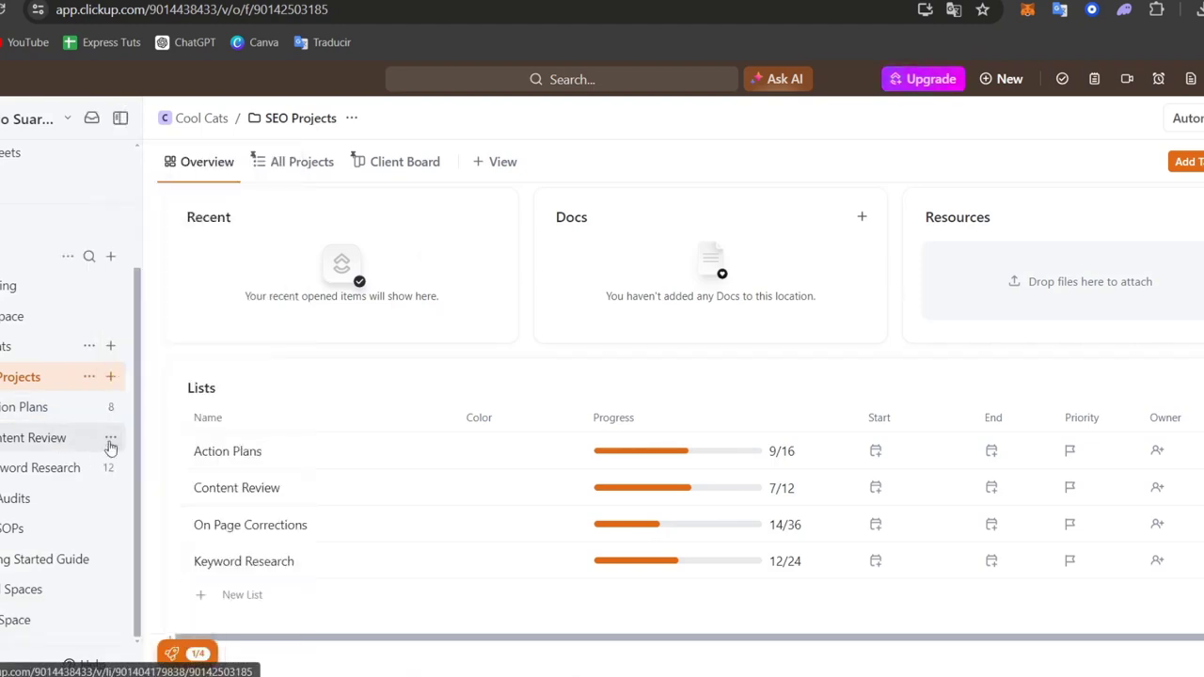
Step: Delete the Content Review list from the SEO Projects folder
click(110, 440)
click(236, 616)
click(715, 345)
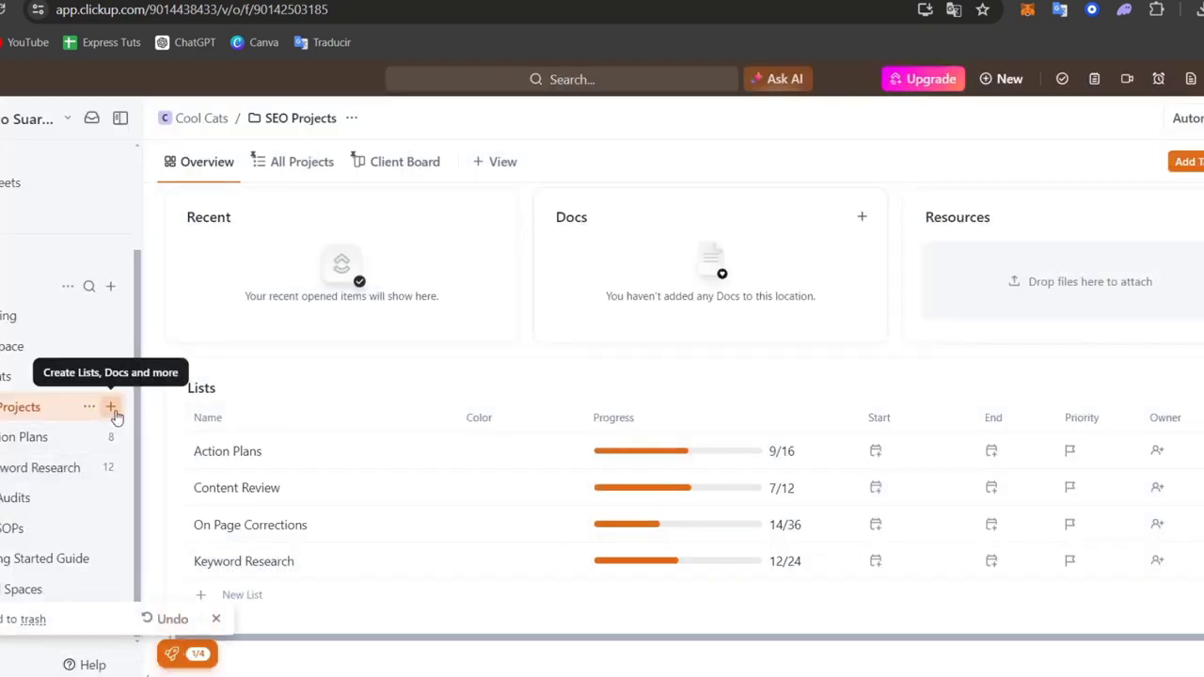
Step: Create a list named Social Media Marketing in the SEO Projects folder
click(111, 407)
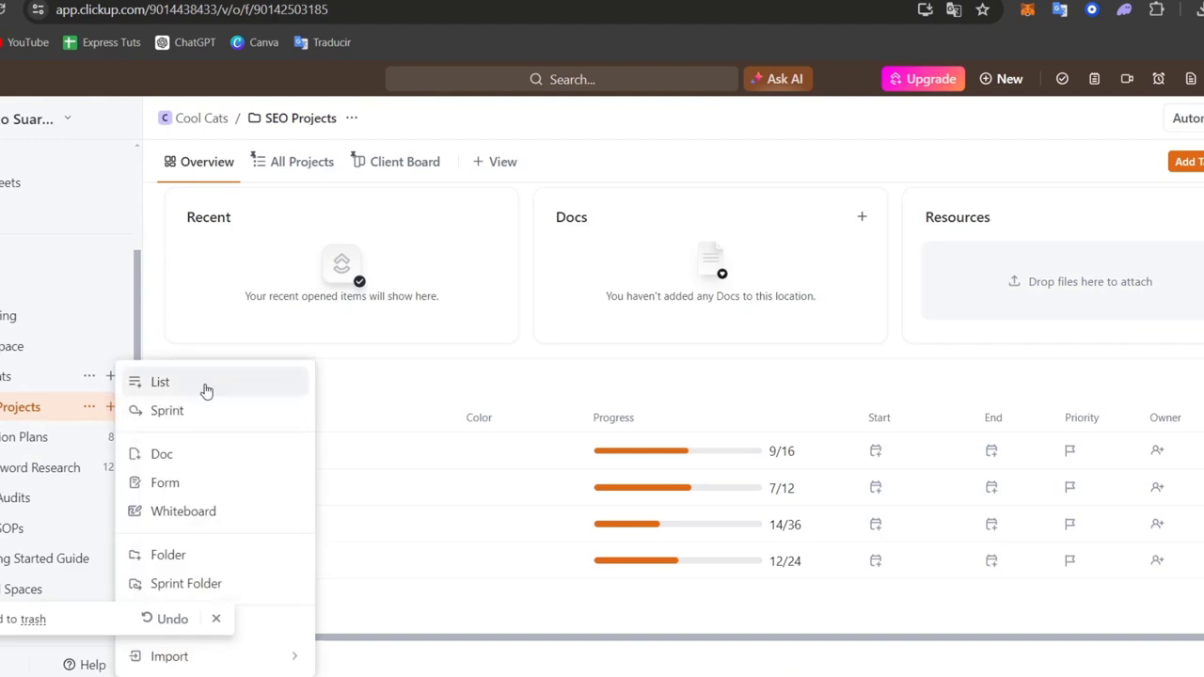
click(208, 384)
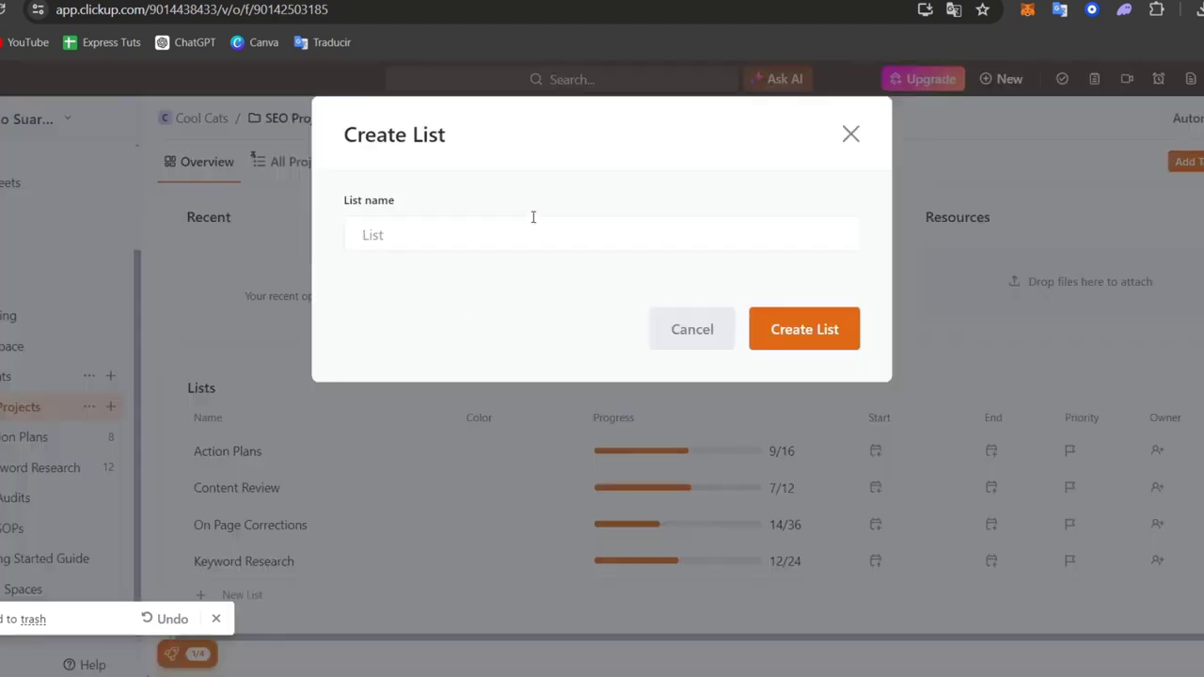
text(Social Media Marketing)
click(827, 329)
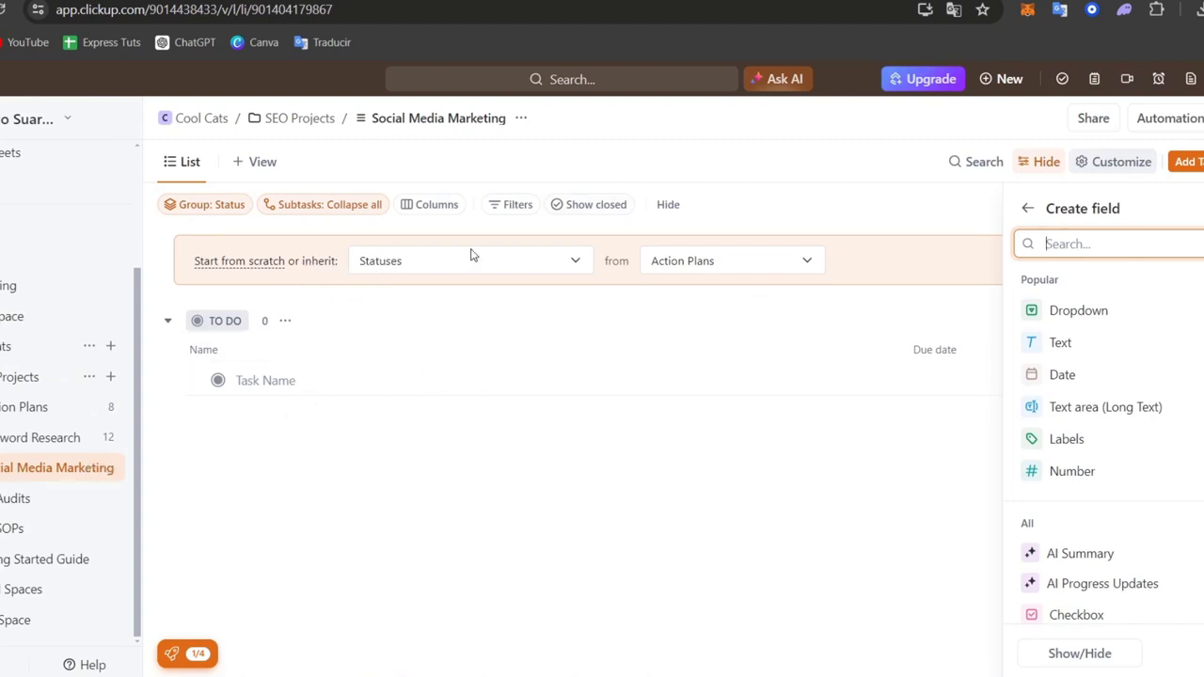
Step: Add a Board (Kanban) view to the Social Media Marketing list and dismiss its customization options
click(241, 163)
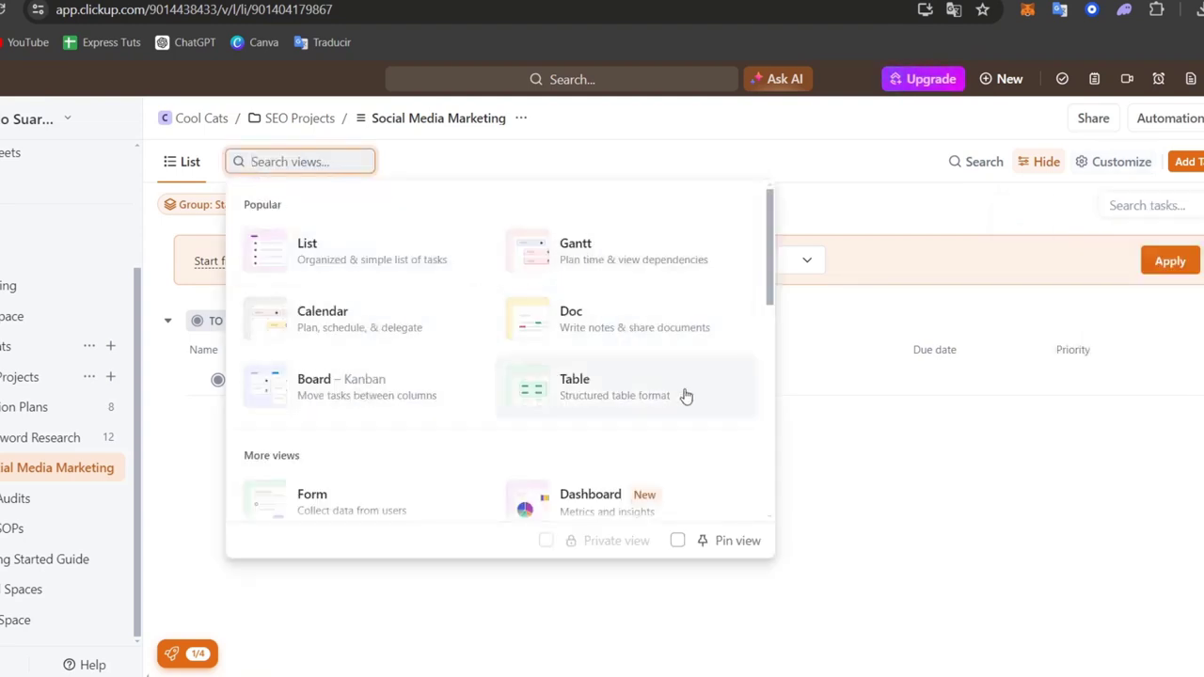
scroll(728, 514, down, 2)
scroll(691, 481, up, 2)
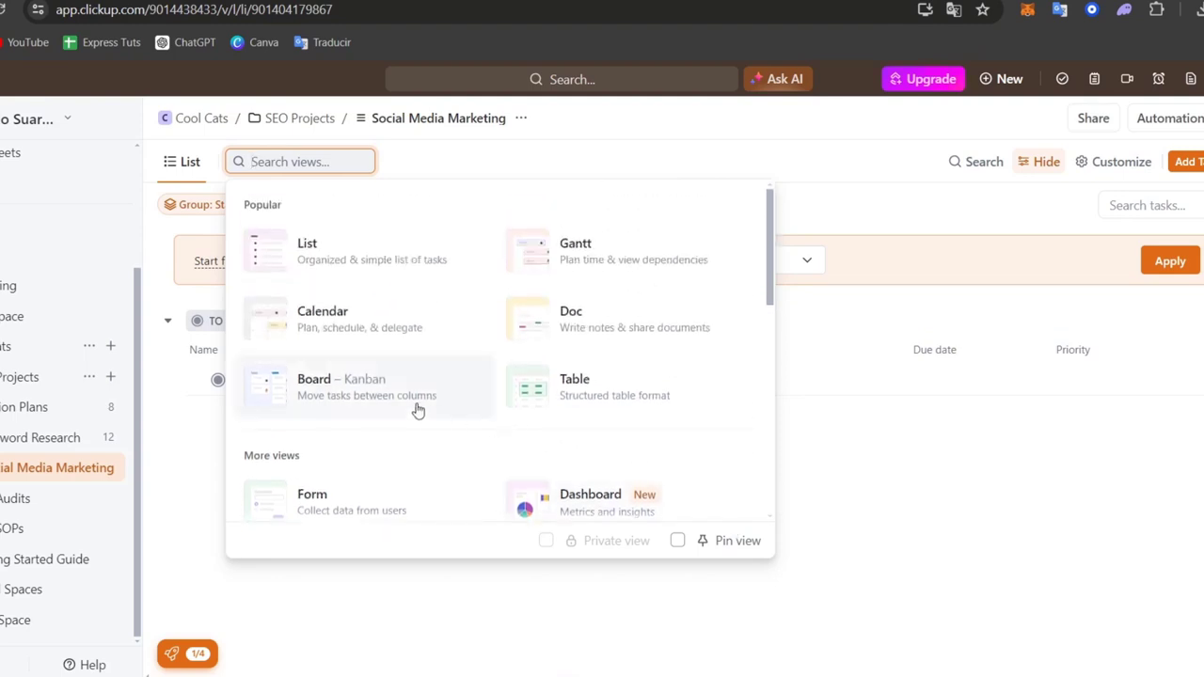
click(418, 410)
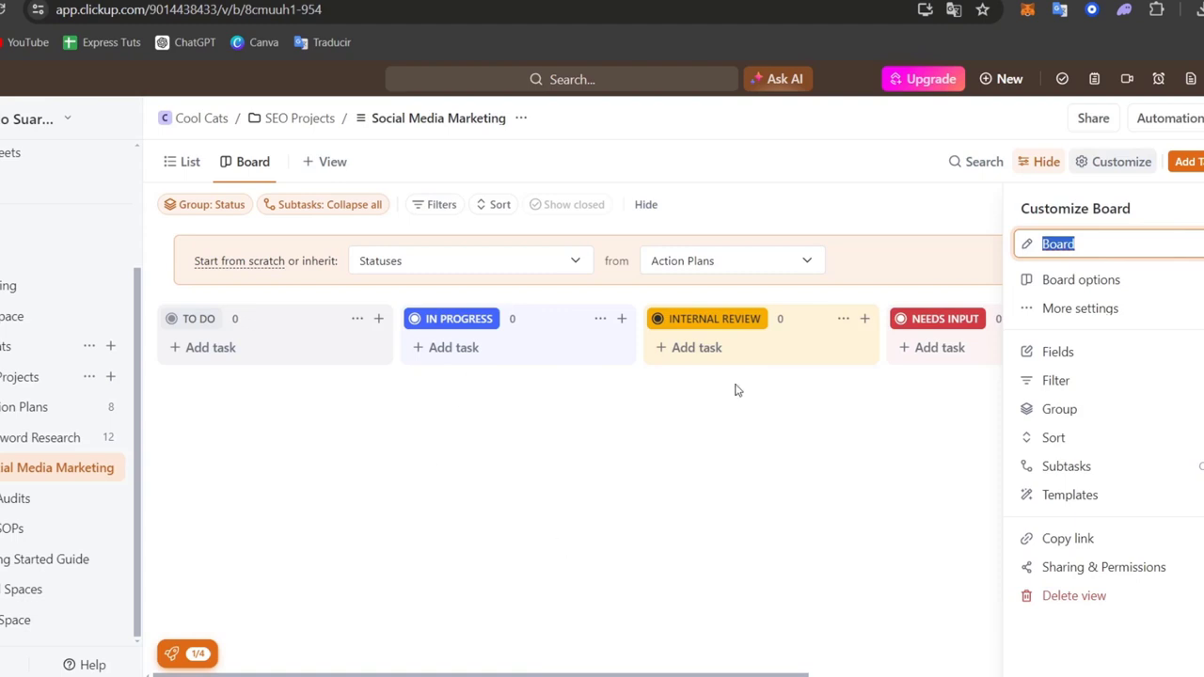
click(1203, 209)
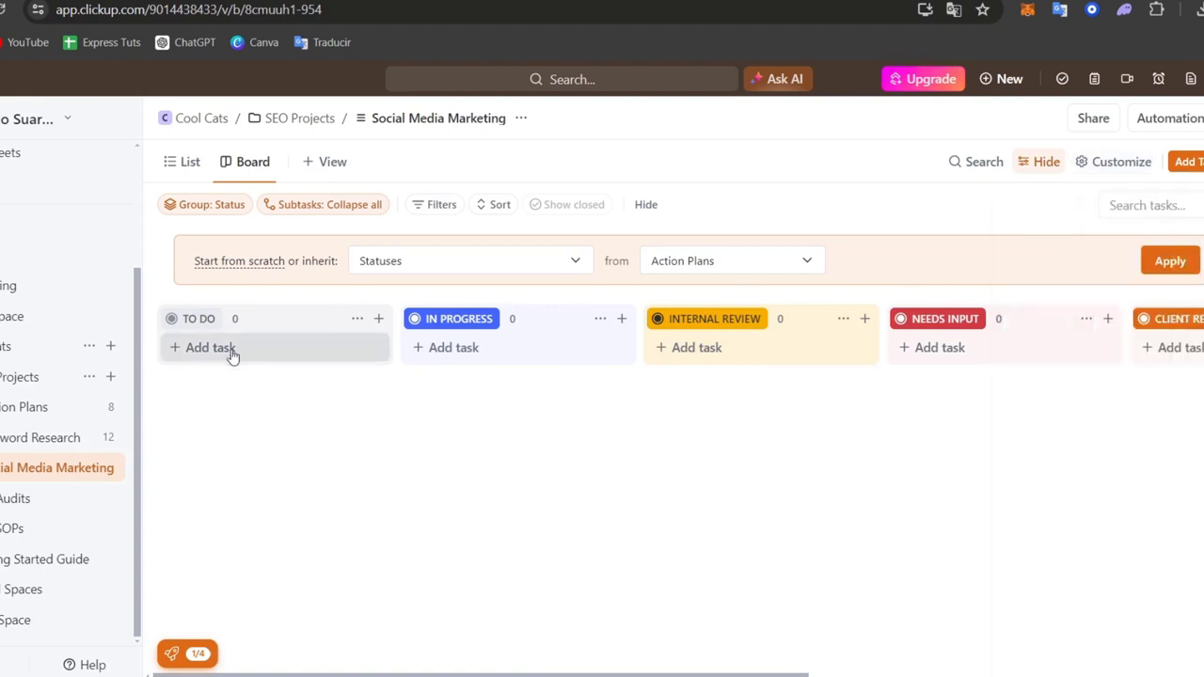
Step: Add a task named Create a Facebook Post to the TO DO column of the board
click(275, 358)
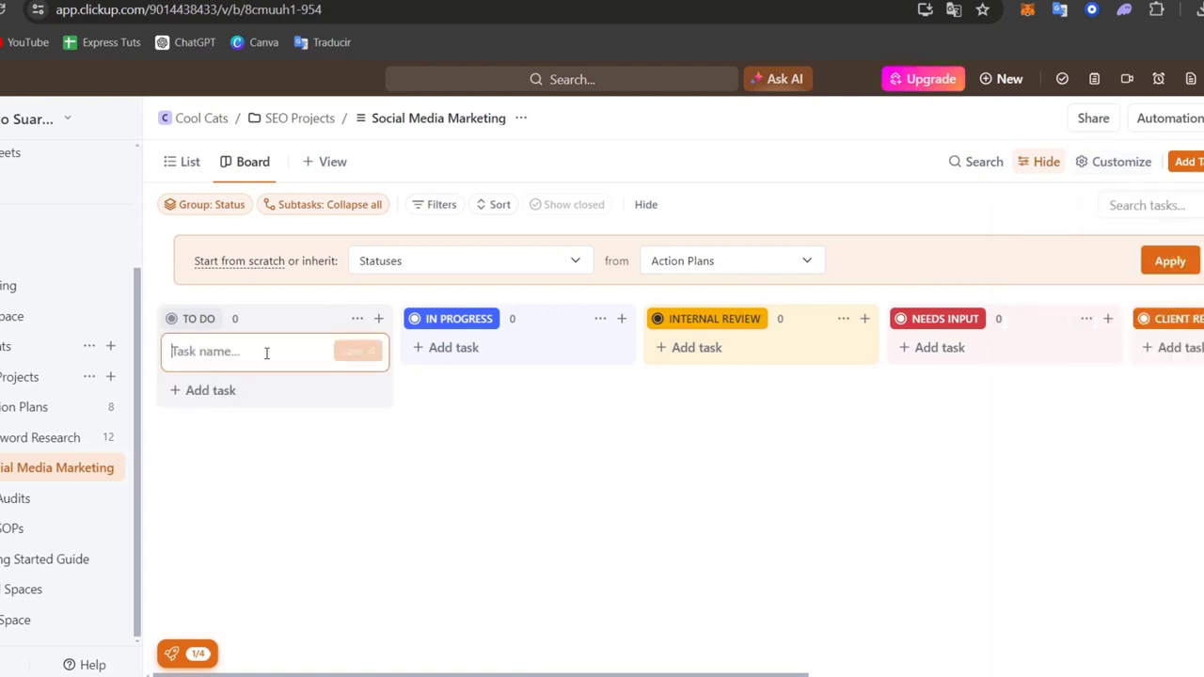
text(Create a Facebook Post)
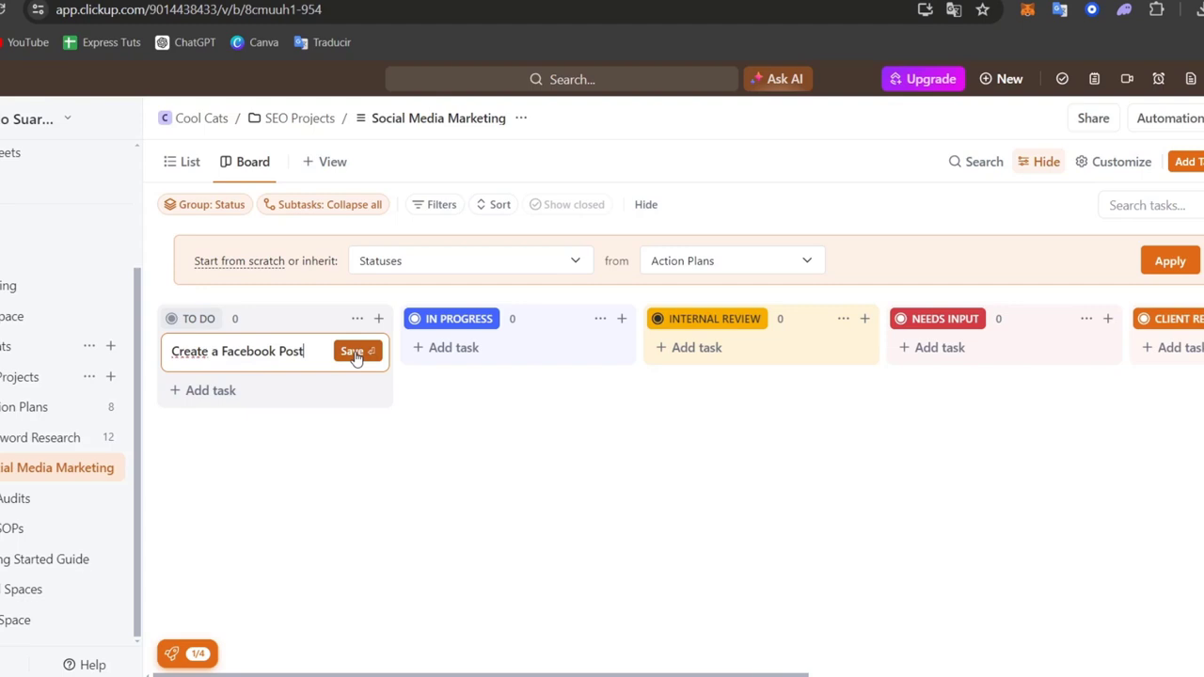
key(Return)
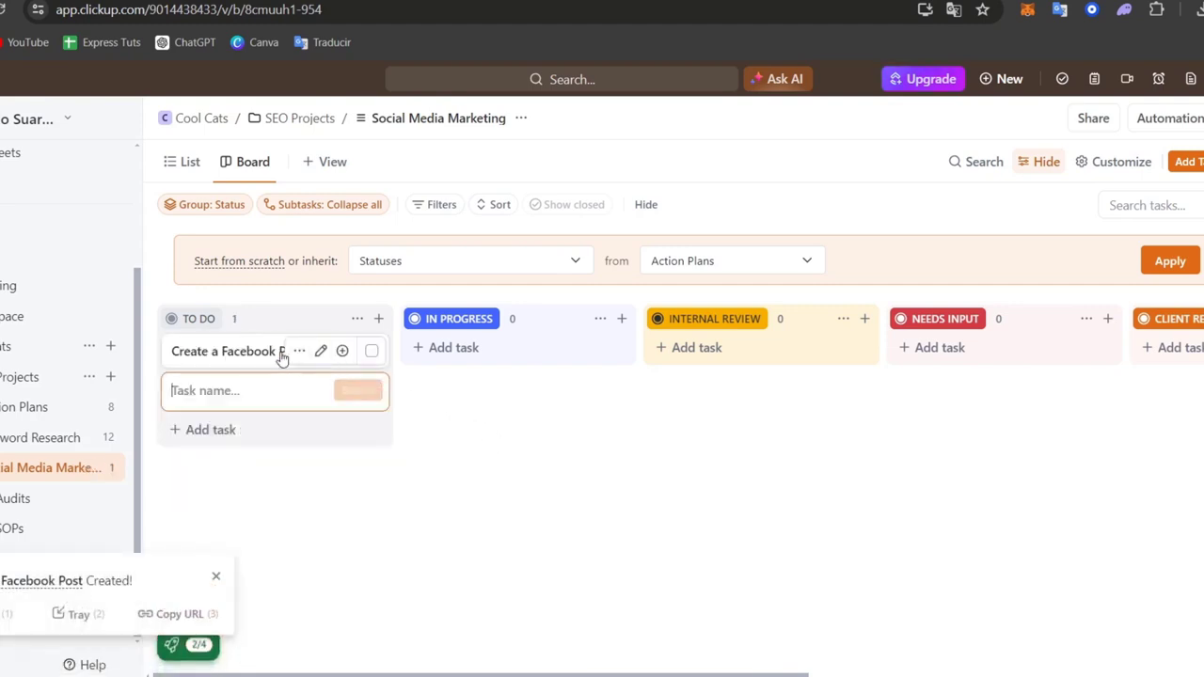
Step: Open the Create a Facebook Post task, review its properties, custom fields, subtasks, checklists and attachments, and close it
click(263, 356)
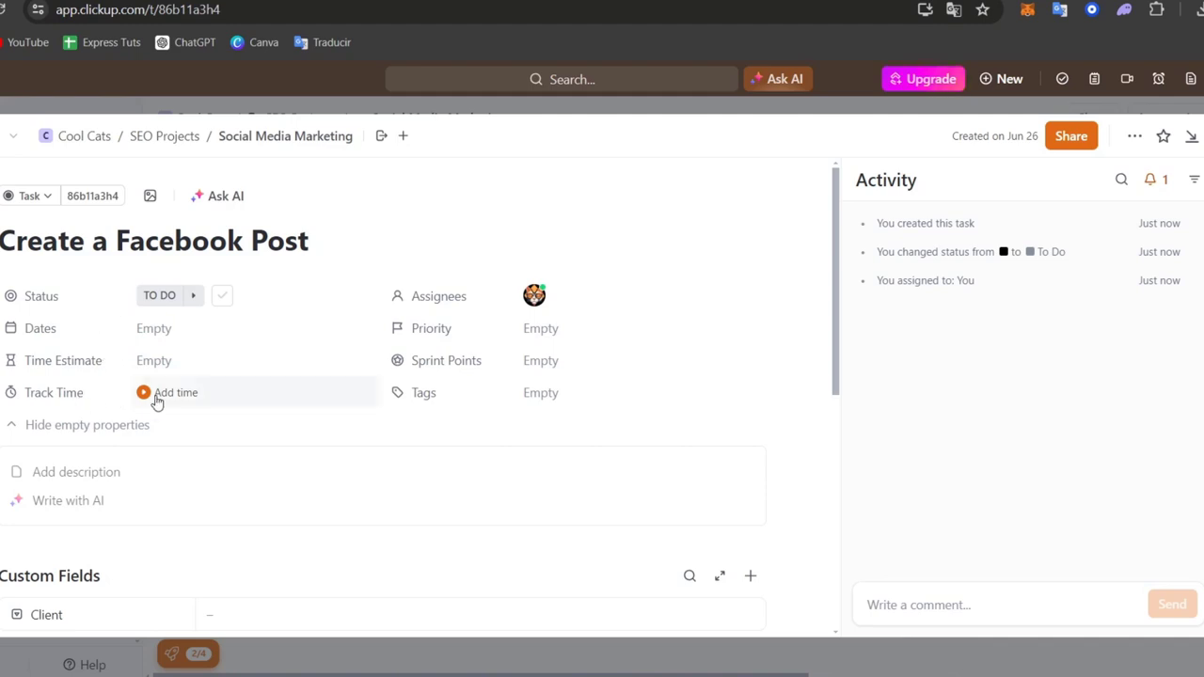
scroll(241, 423, down, 3)
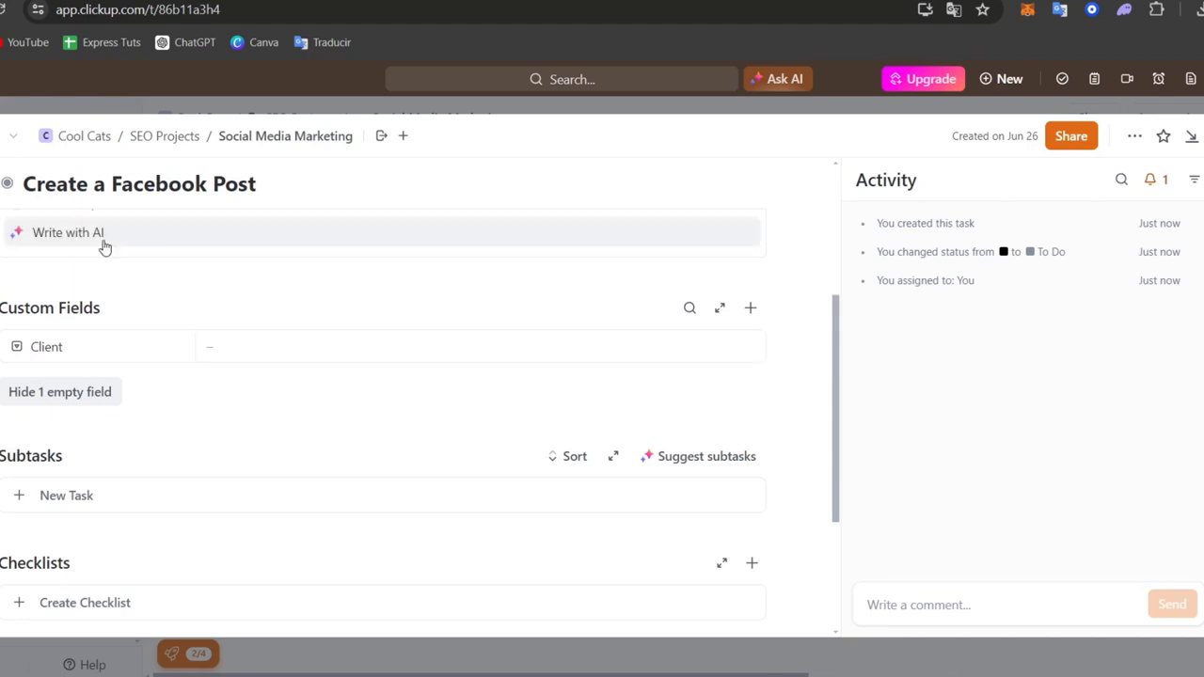
scroll(146, 329, down, 1)
scroll(146, 342, up, 1)
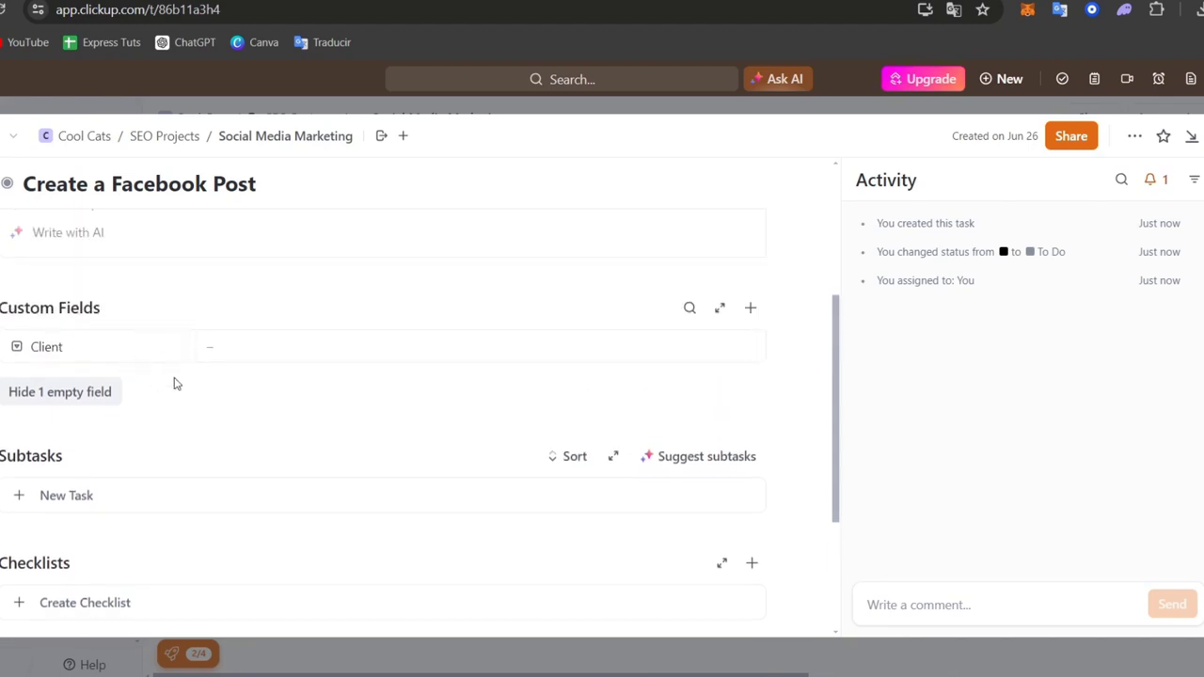
scroll(175, 382, down, 2)
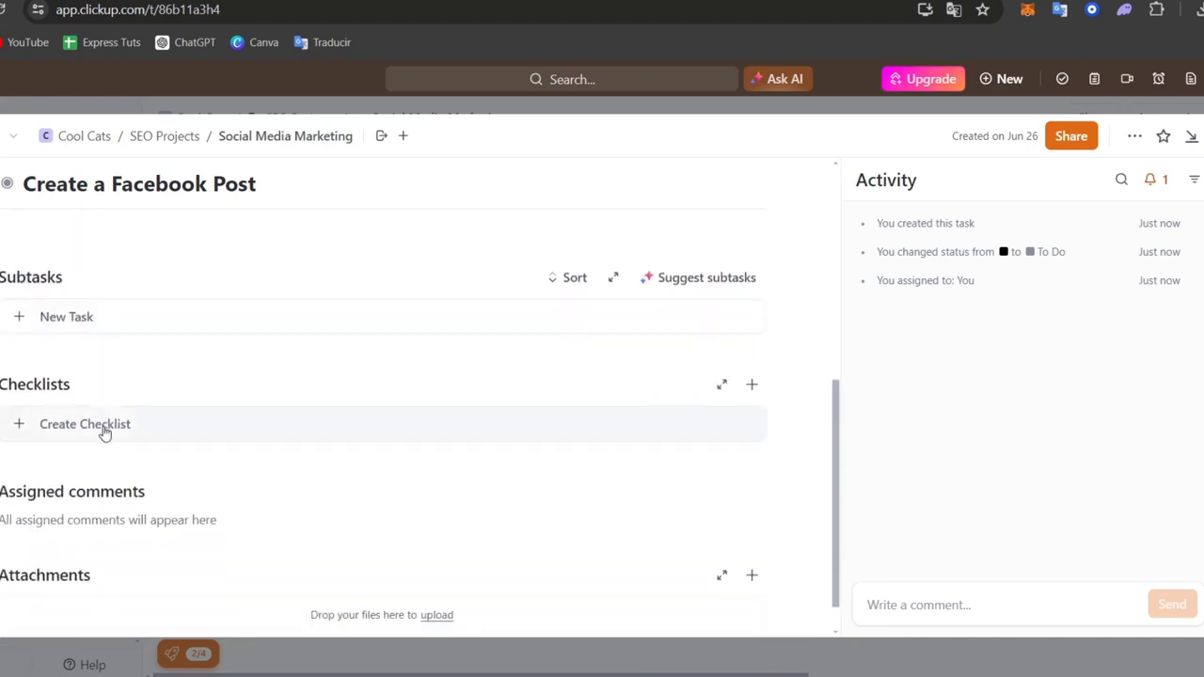
scroll(106, 431, down, 1)
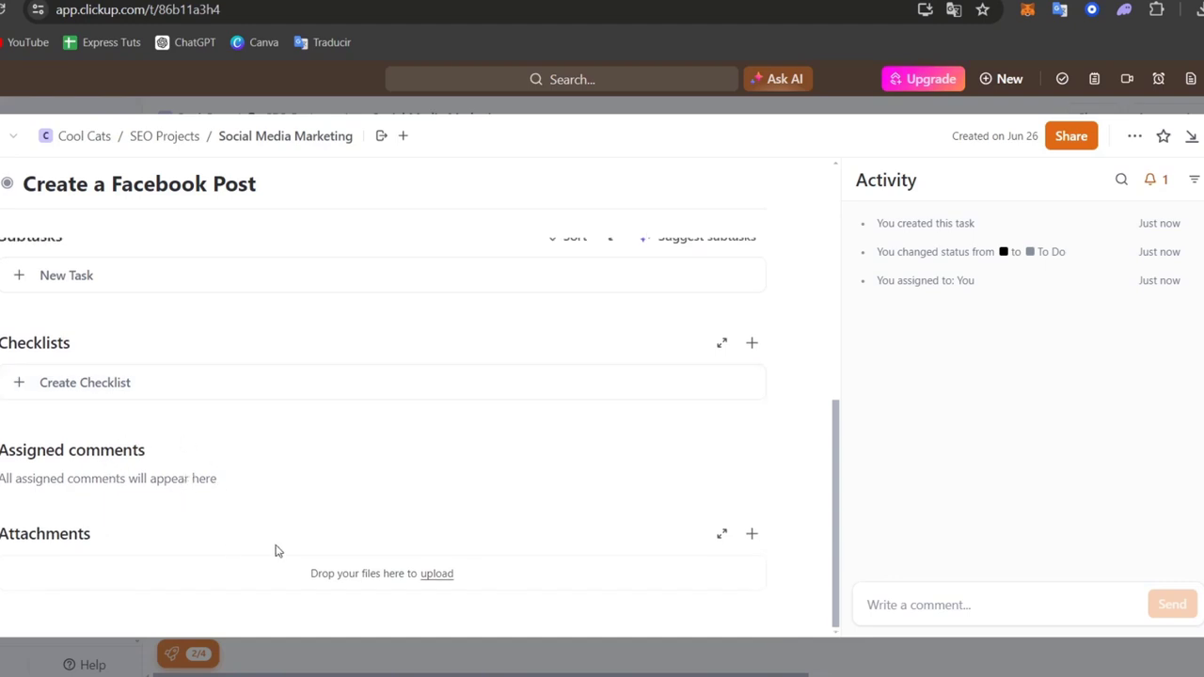
click(1203, 137)
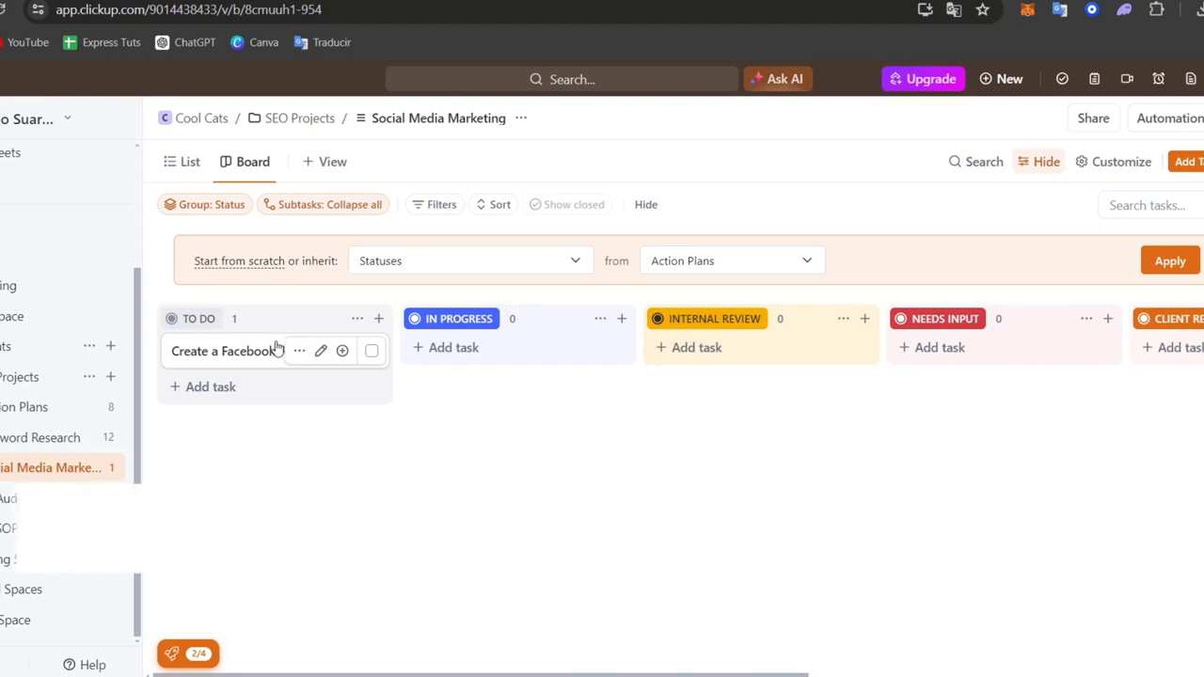
Step: Move the Create a Facebook Post task to the IN PROGRESS column
drag(273, 350, 492, 368)
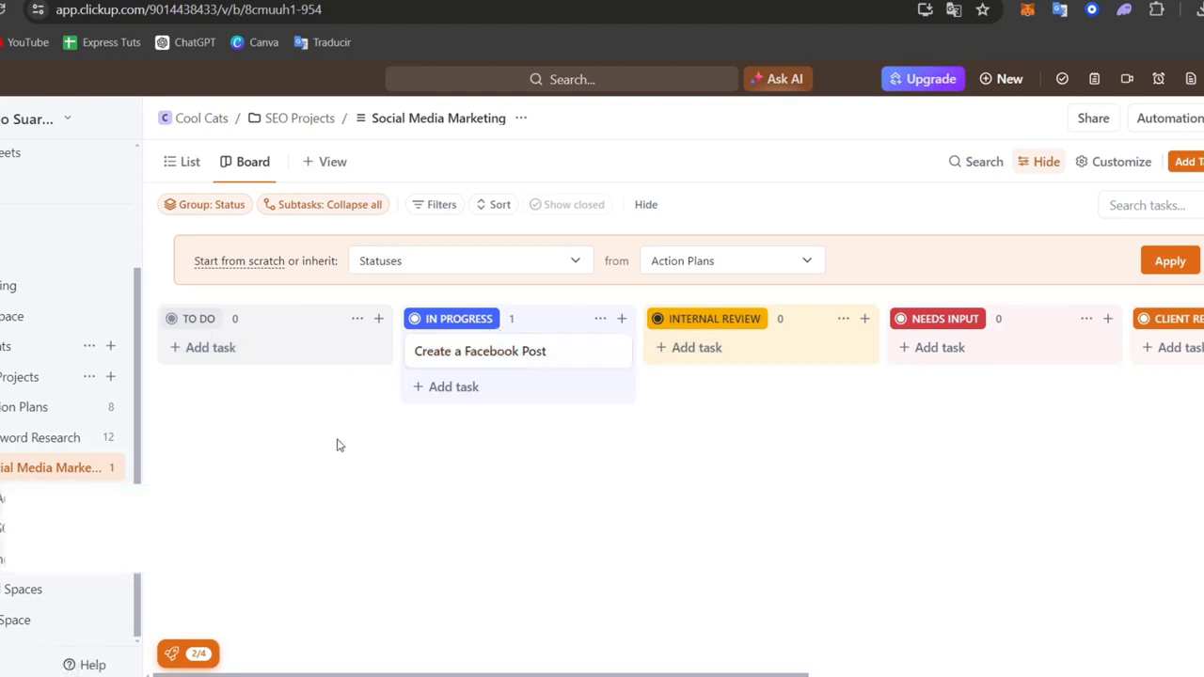
Step: In the SEO Projects overview, set the Social Media Marketing list's start to June 26 and end to July 31, 2024
click(42, 379)
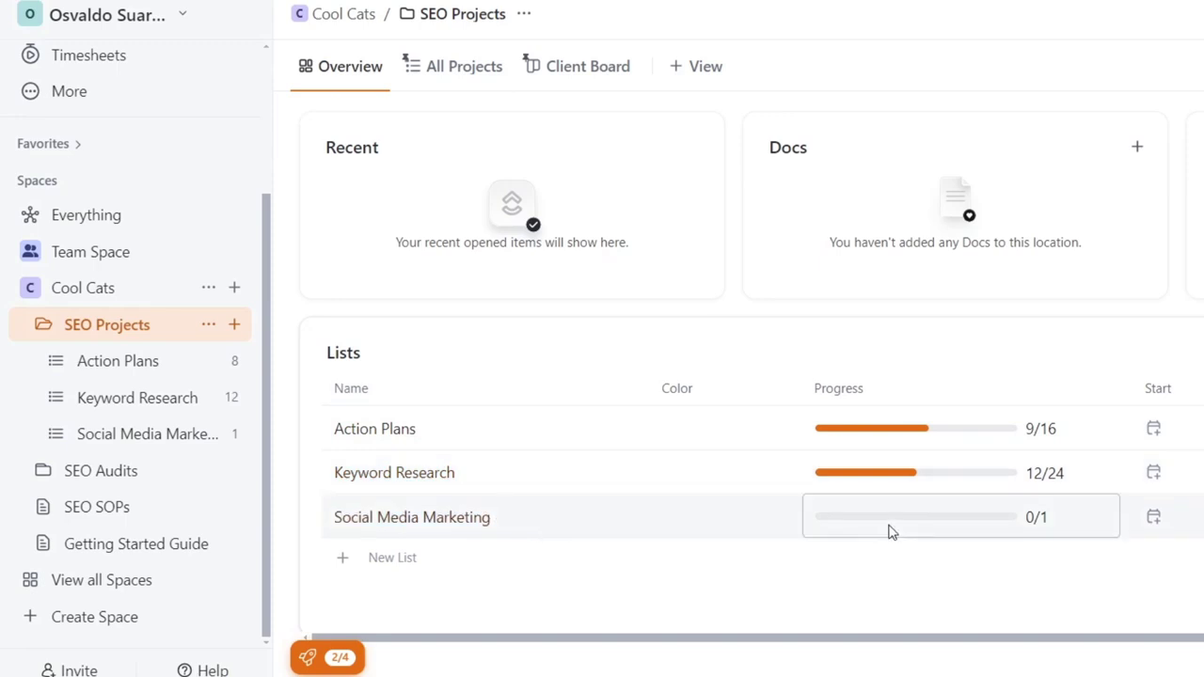
click(1175, 523)
click(988, 574)
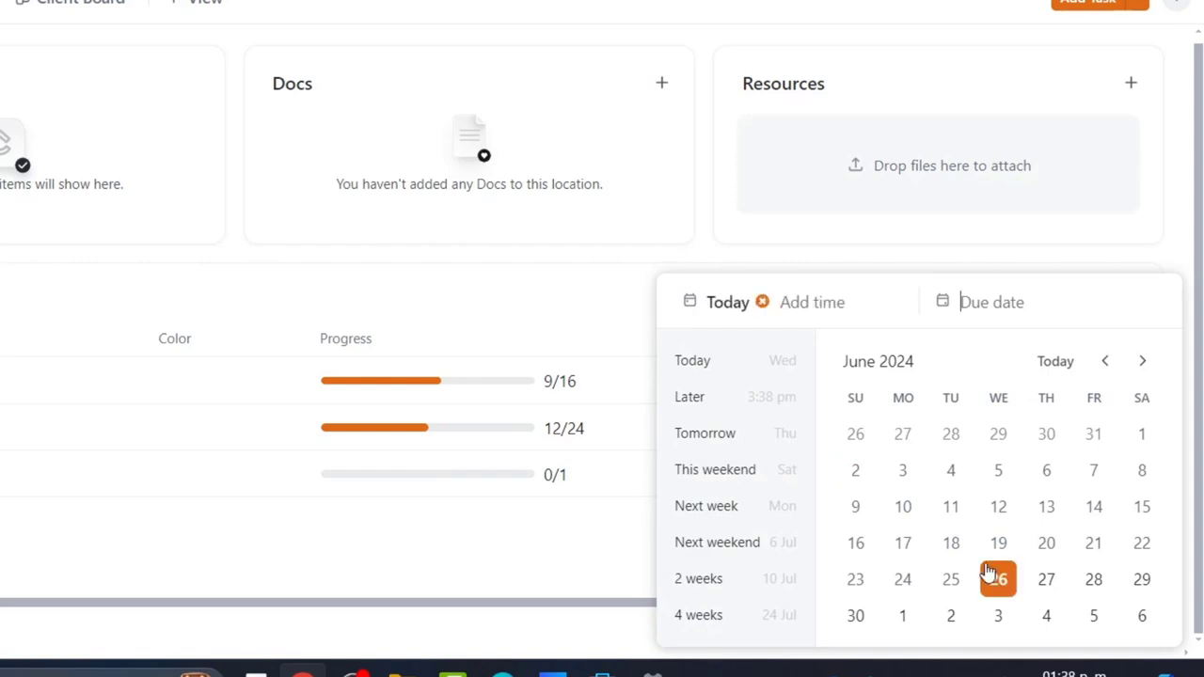
click(1143, 360)
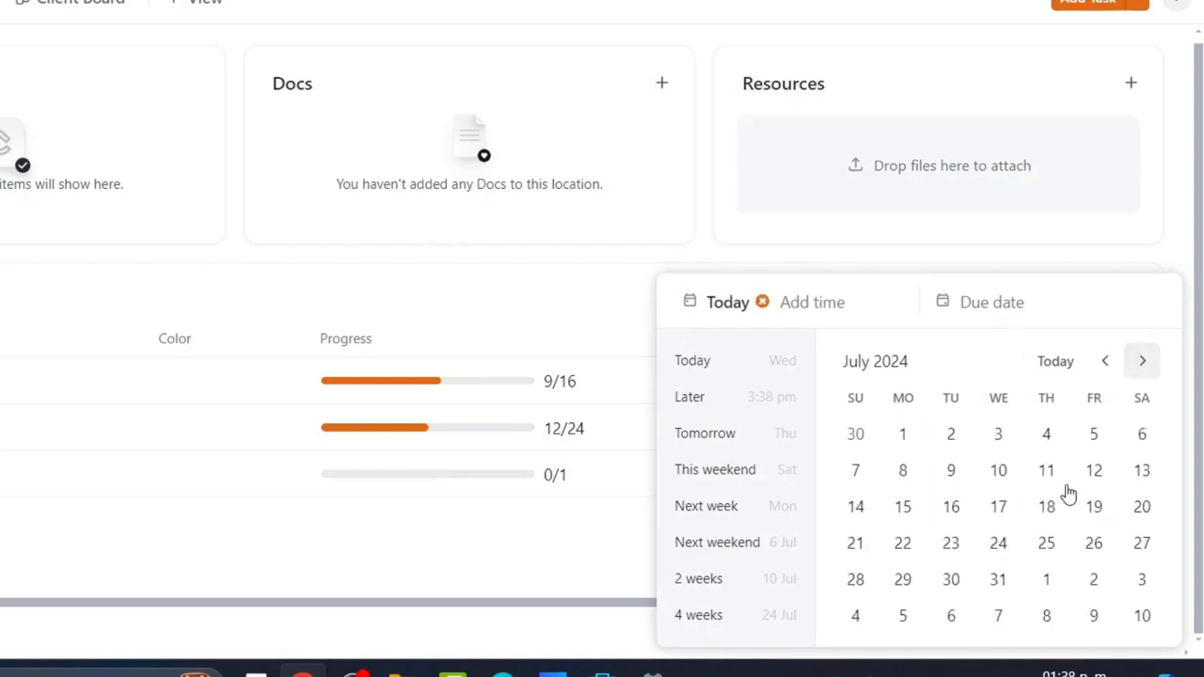
click(999, 580)
click(540, 23)
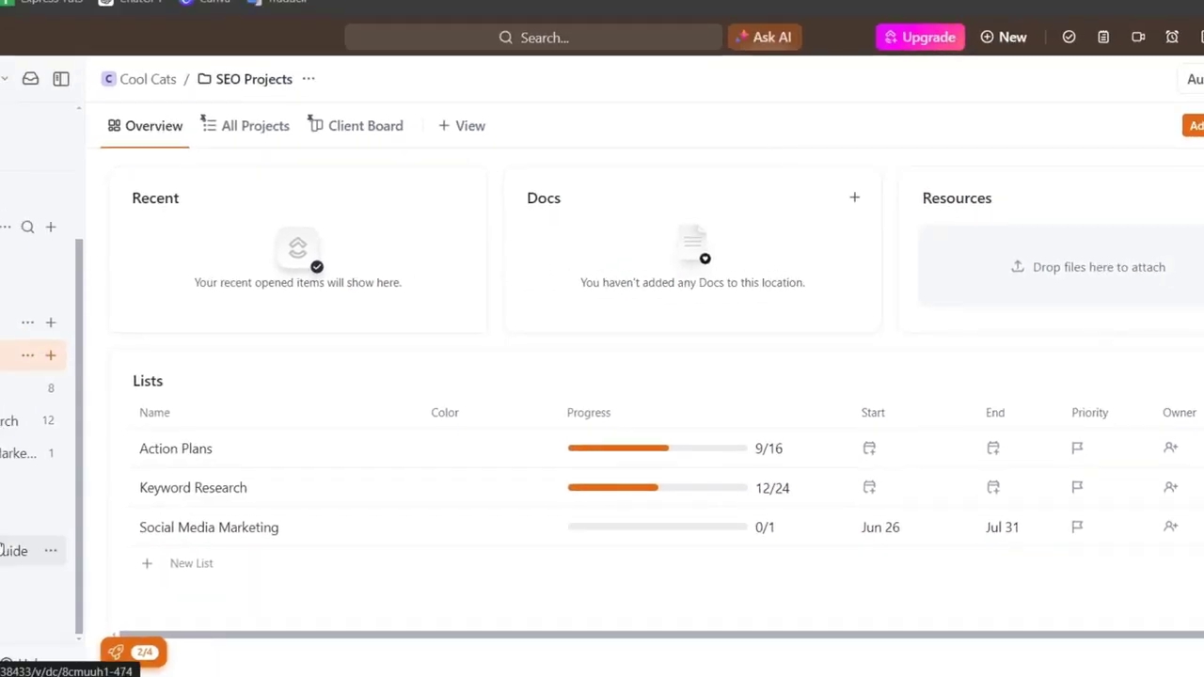
Step: Browse the integrations in the App Center, view the Calendar integration page, and return to the workspace
scroll(625, 427, up, 1)
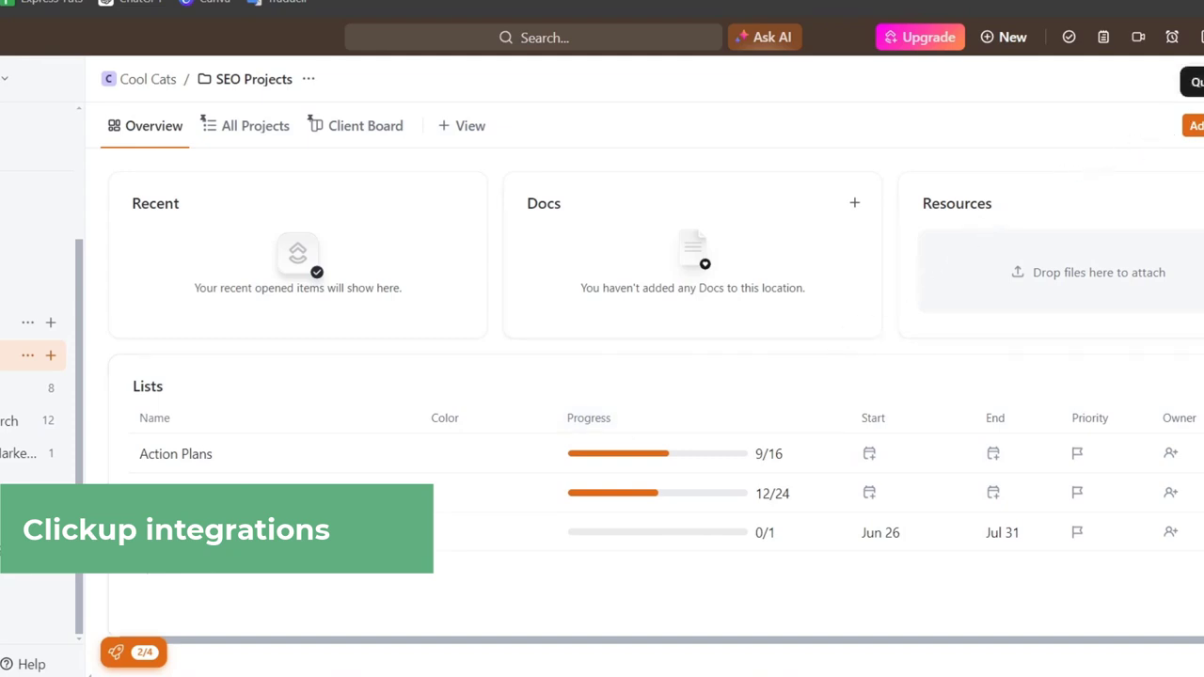
click(1203, 38)
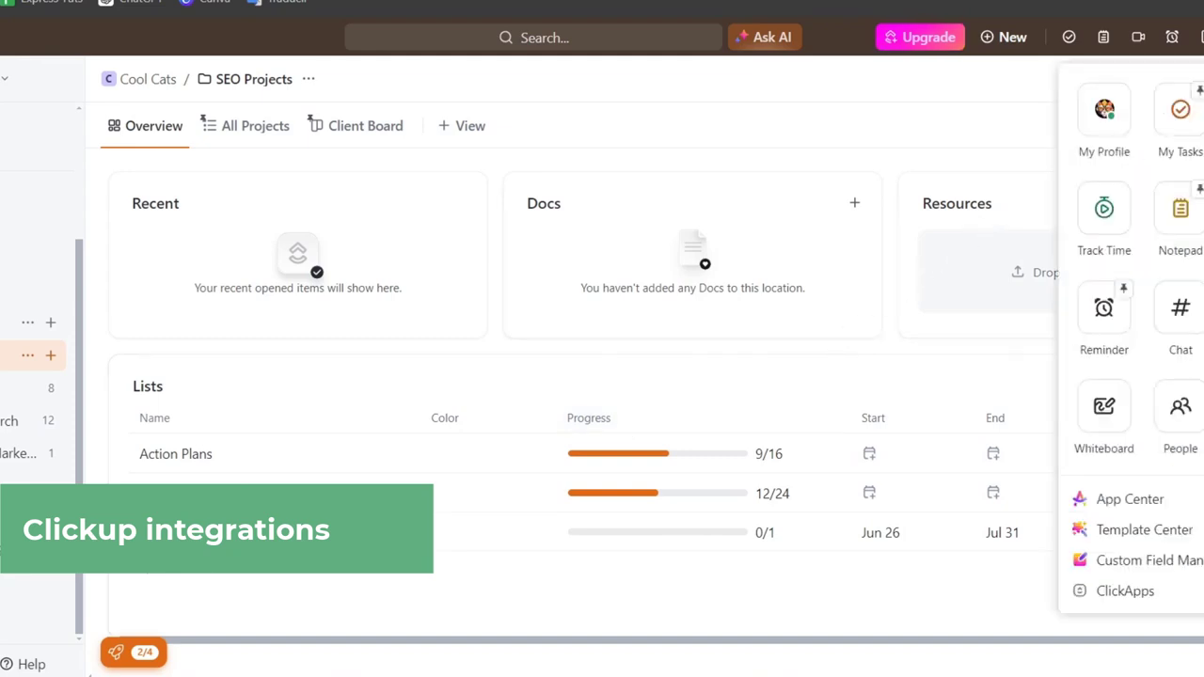
click(1143, 503)
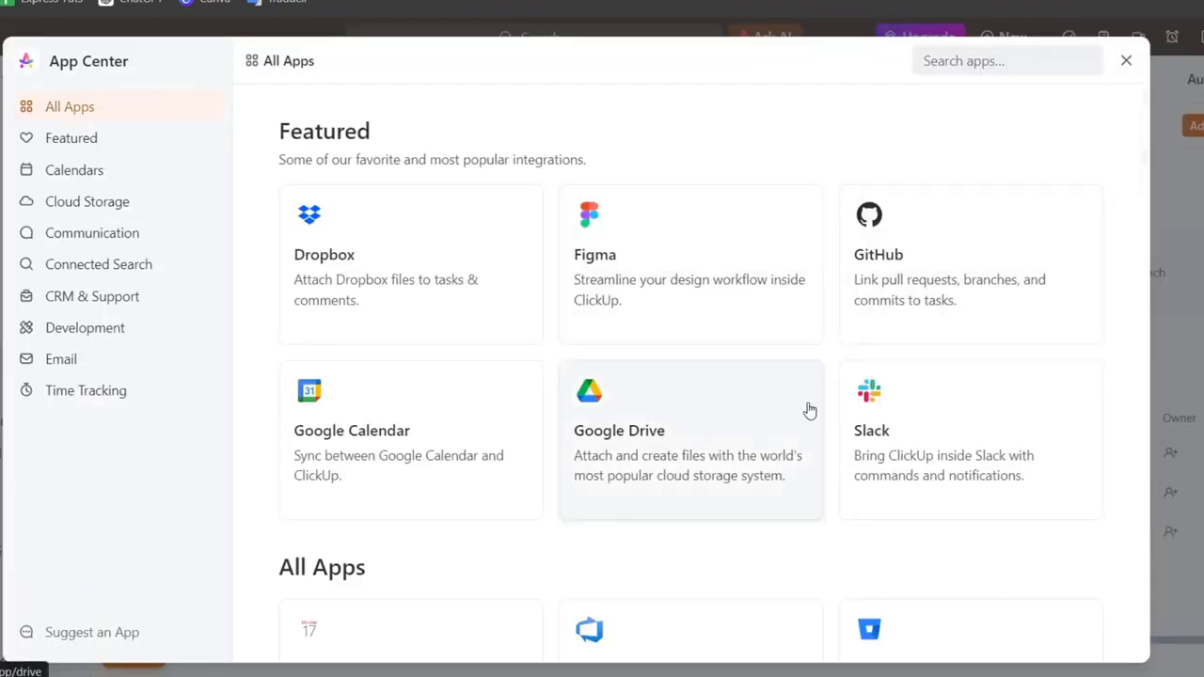
scroll(975, 449, down, 2)
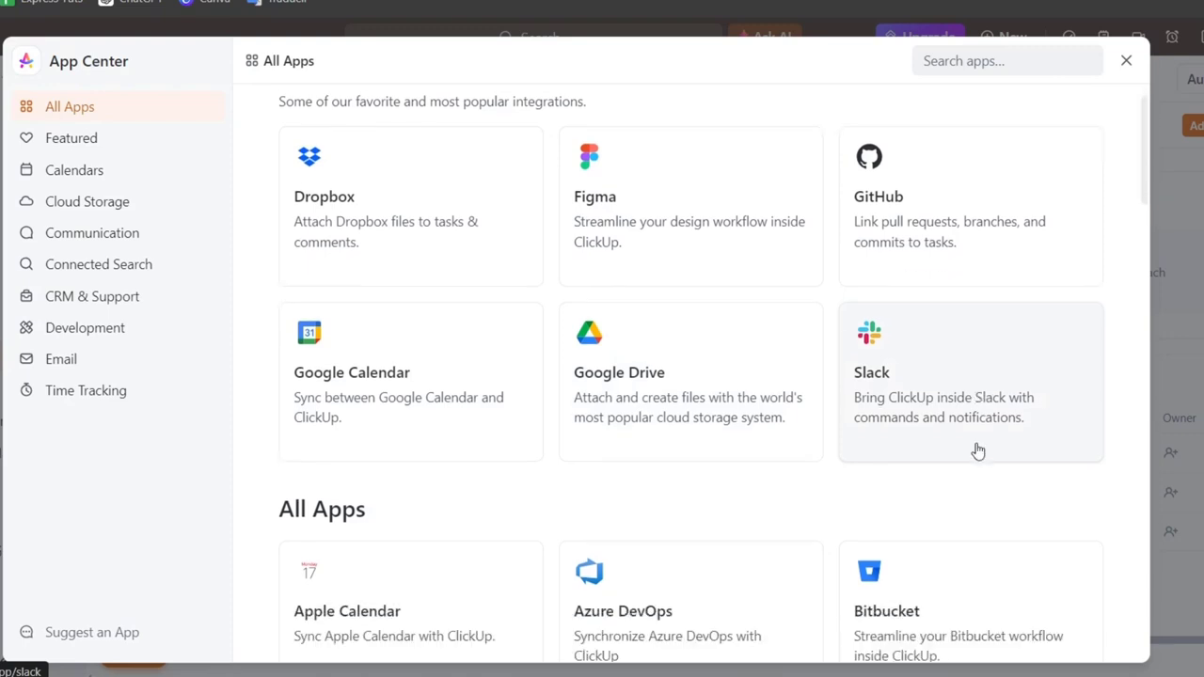
scroll(565, 207, down, 1)
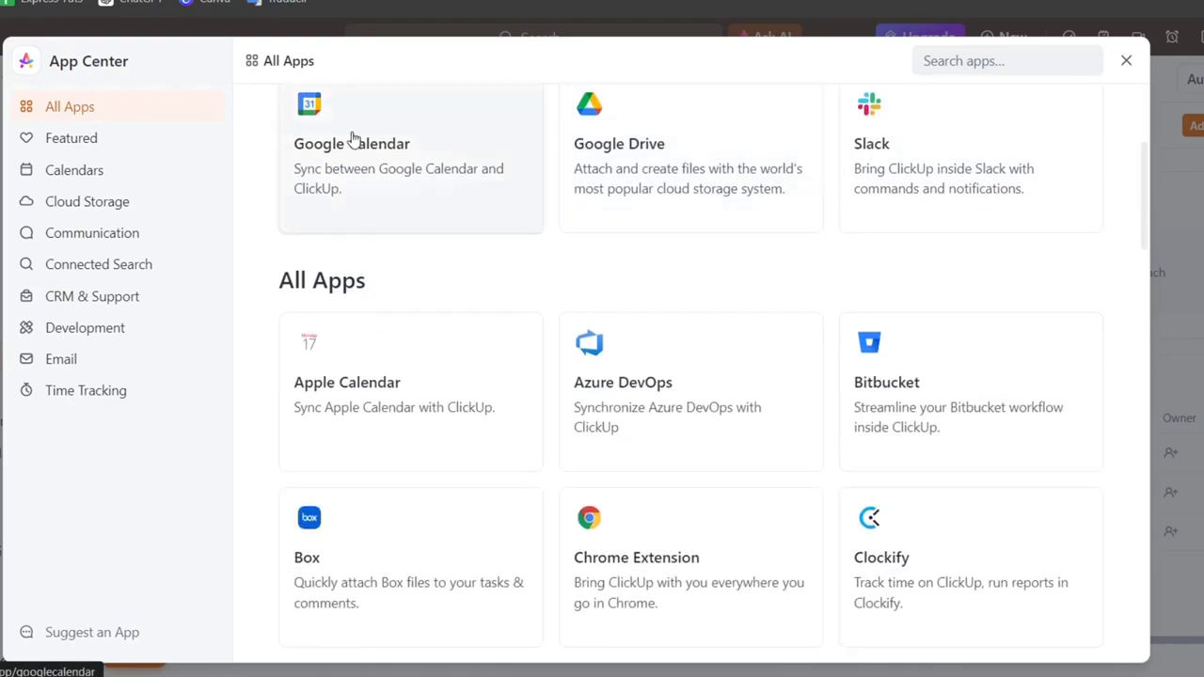
click(396, 325)
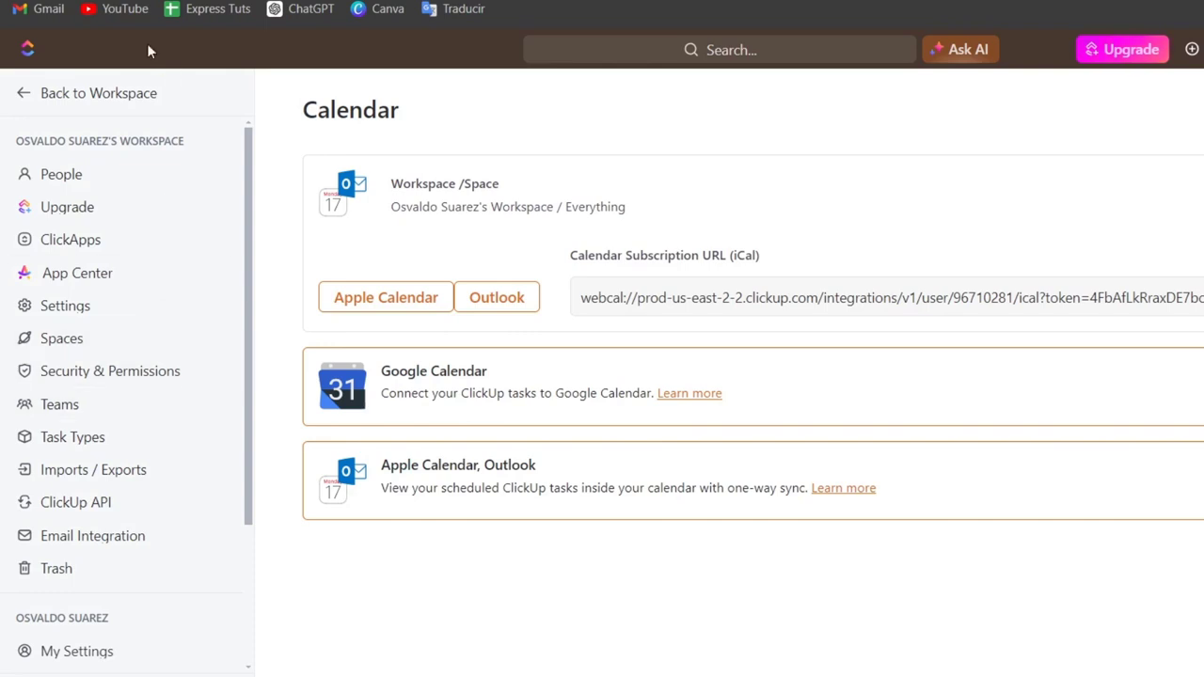
click(130, 107)
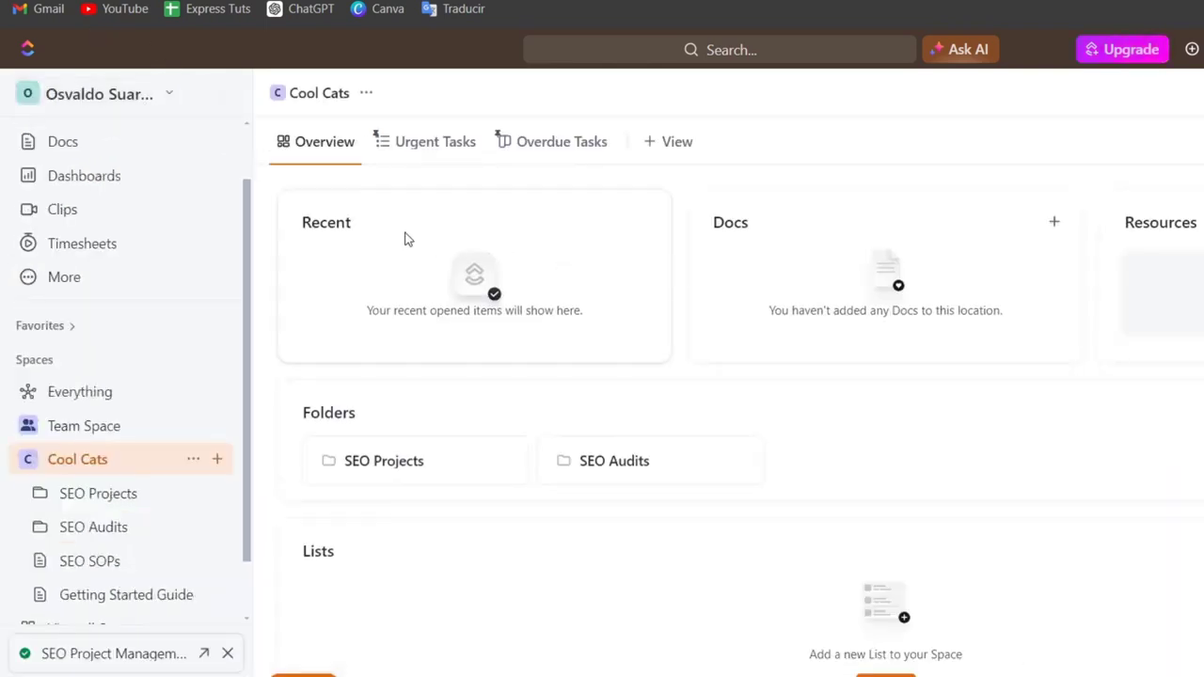
Step: Create a dashboard from the Simple Dashboard template with Action Plans as the data source
click(132, 185)
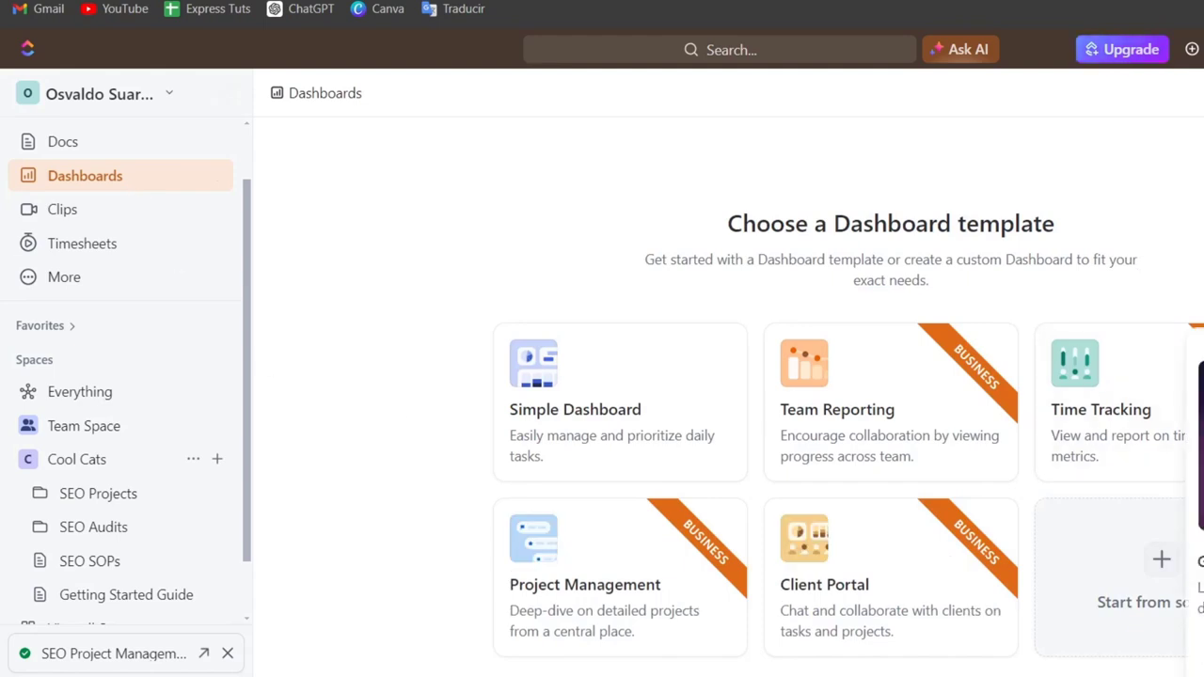
click(609, 360)
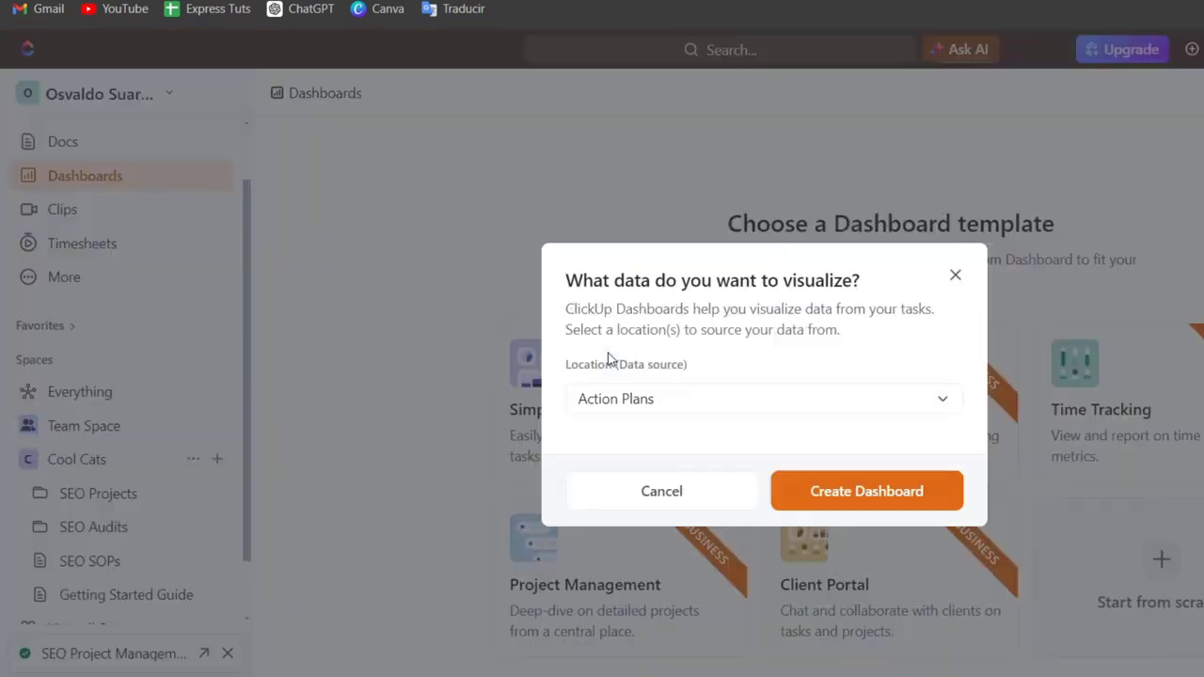
click(948, 499)
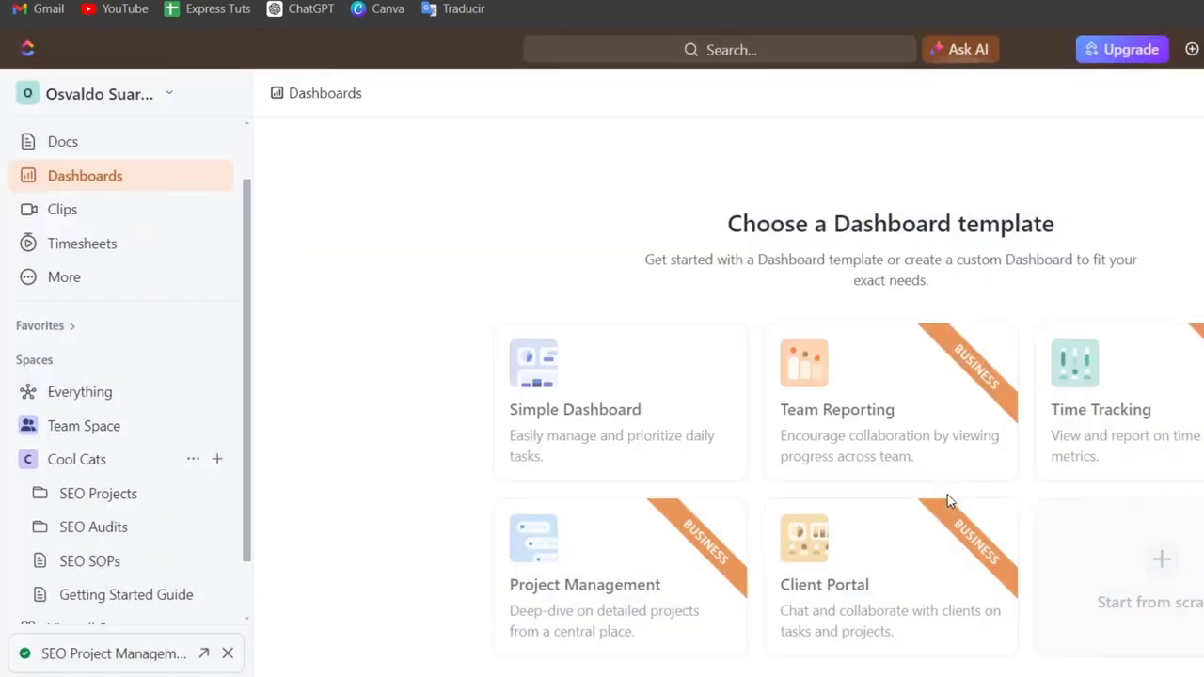